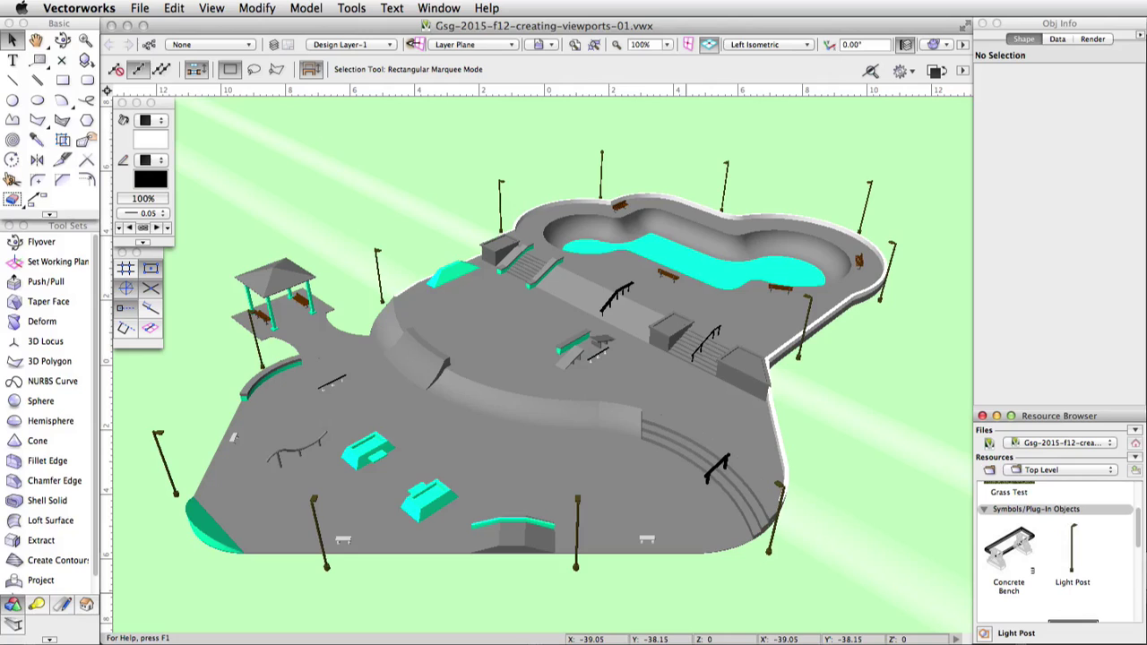
Switch the skate park to Top/Plan view and centre the plan in the window.
left_click(757, 44)
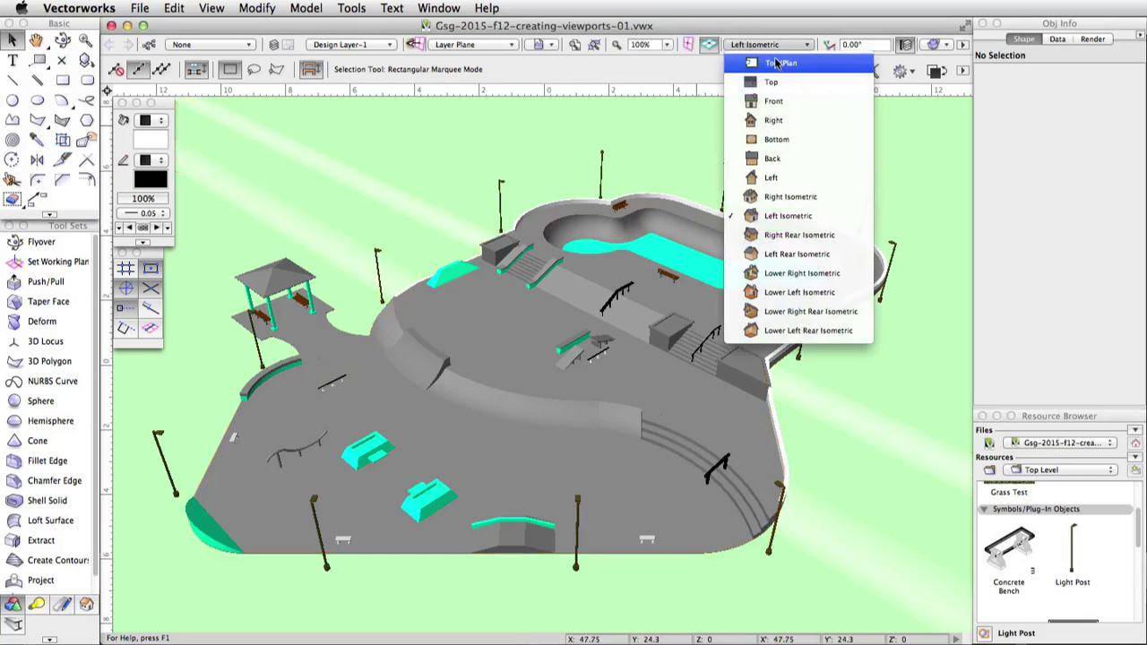
left_click(778, 64)
left_click(36, 39)
scroll(502, 349, "down", 3)
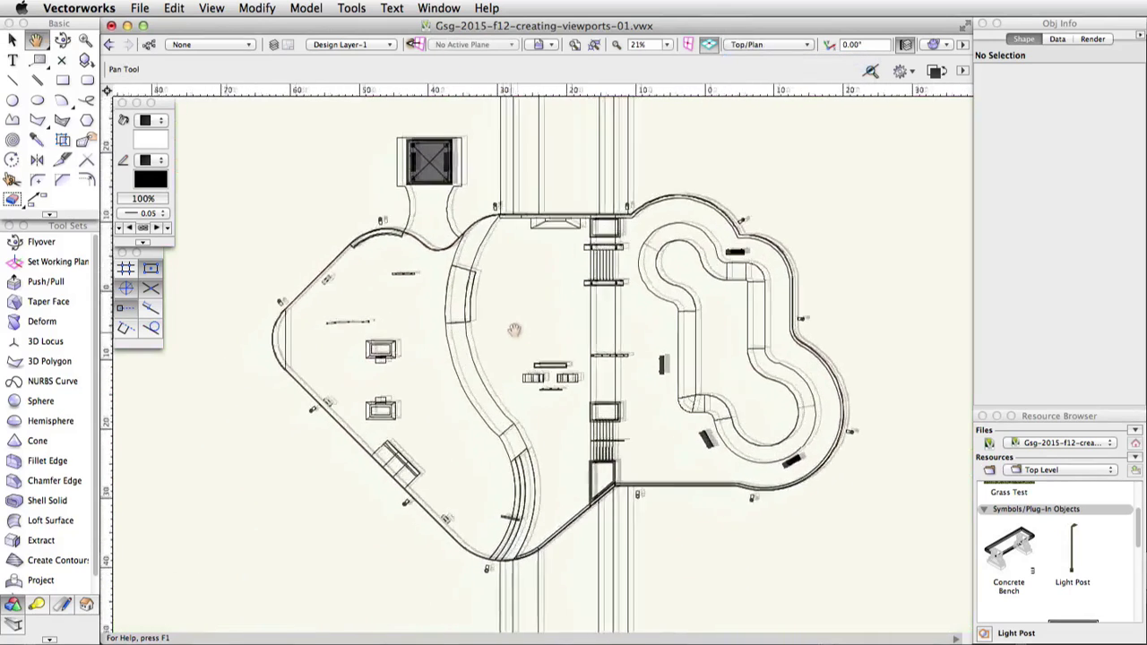
left_click_drag(505, 332, 502, 354)
key("x")
scroll(501, 358, "down", 3)
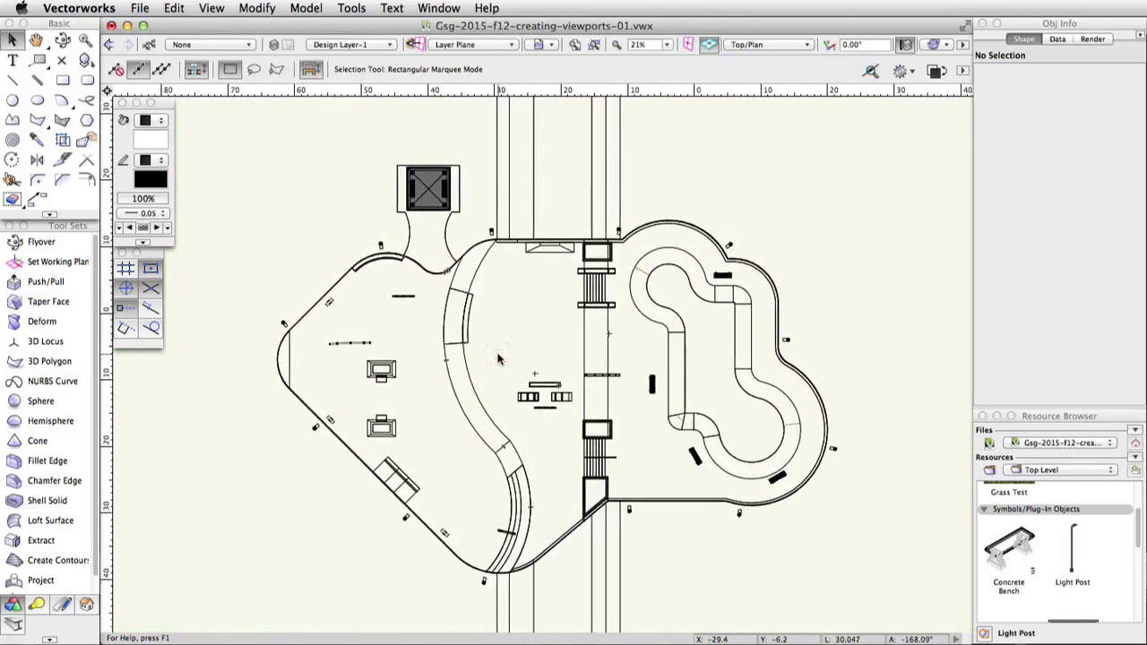
Draw a 100.4 × 76.4 rectangle around the whole plan and create a viewport cropped by it.
left_click(62, 80)
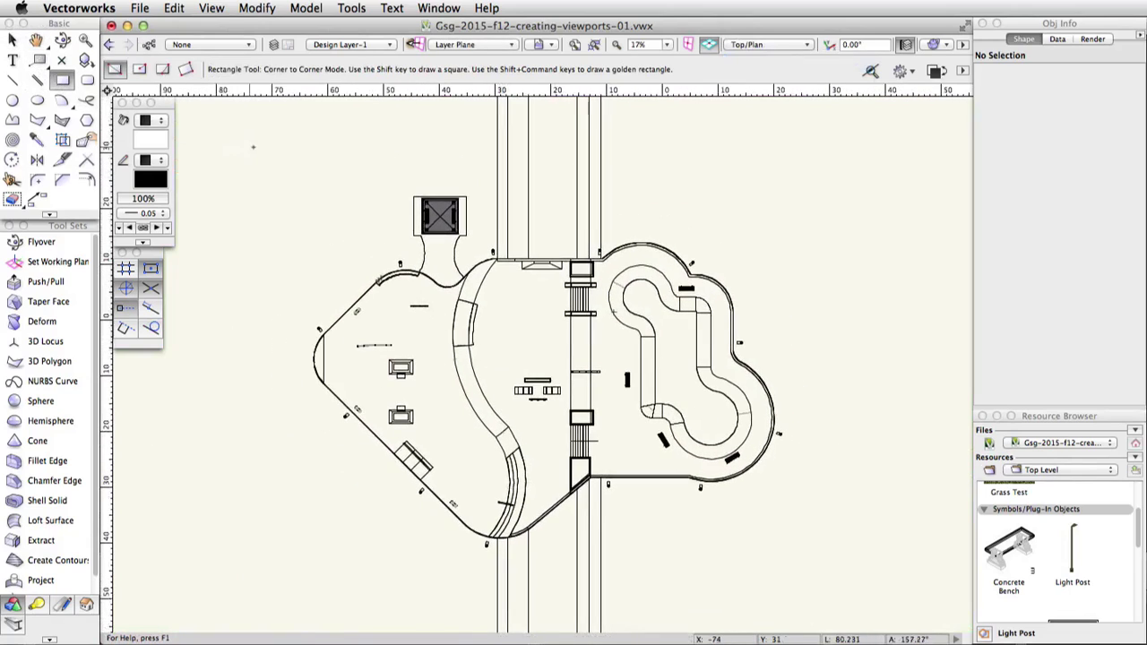
left_click_drag(261, 146, 820, 573)
left_click(212, 8)
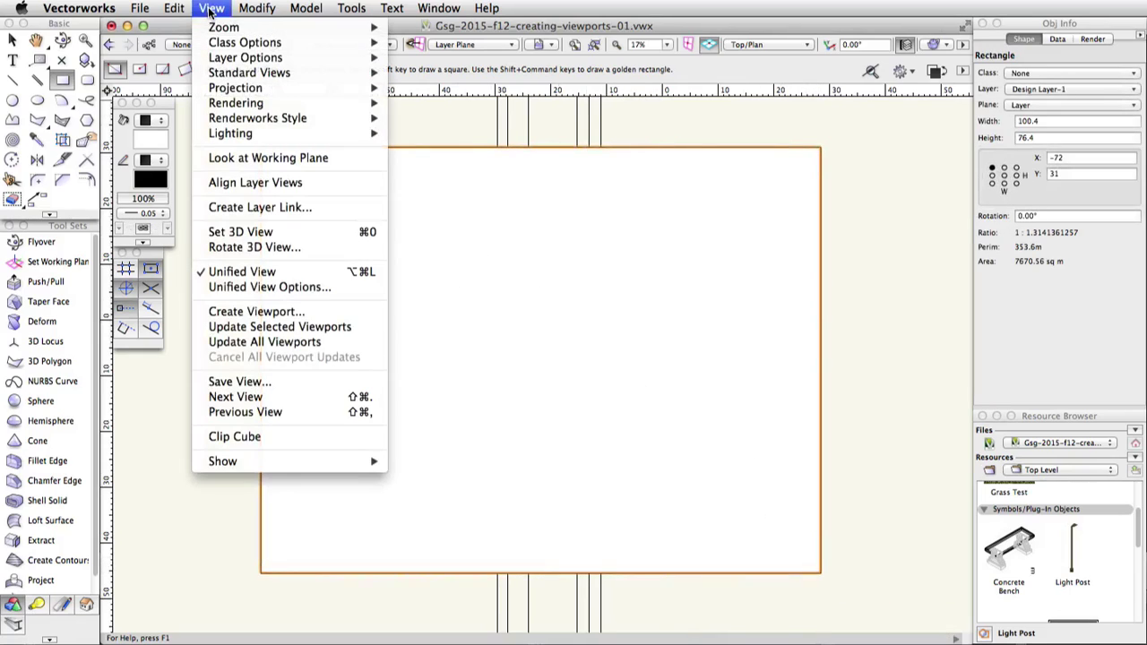
left_click(248, 311)
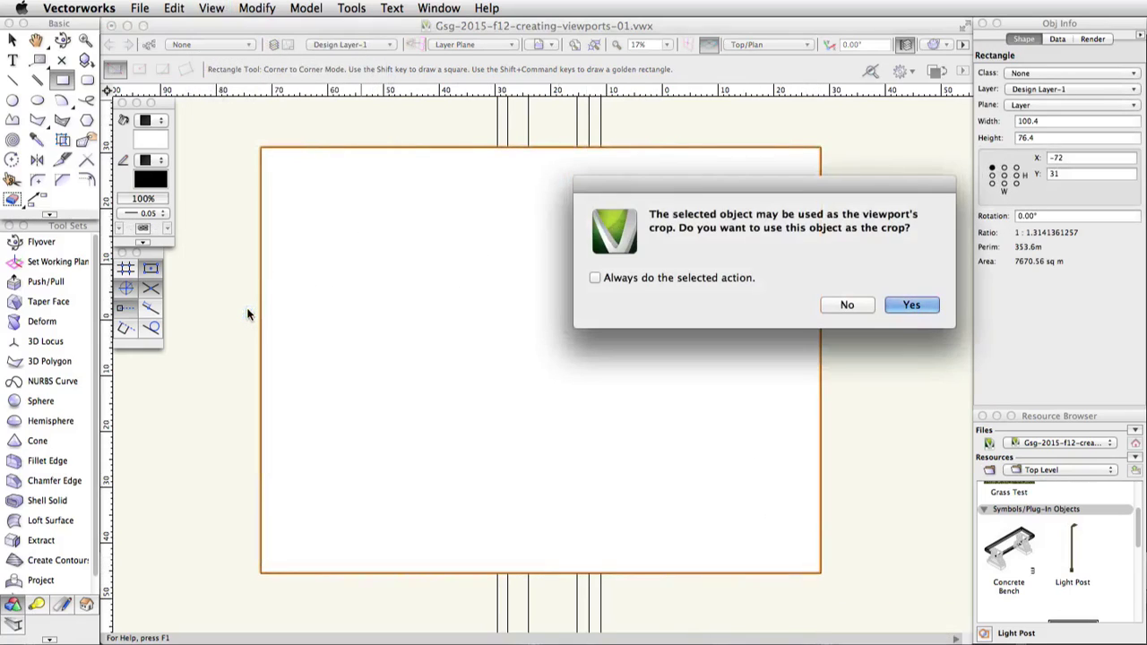
left_click(909, 306)
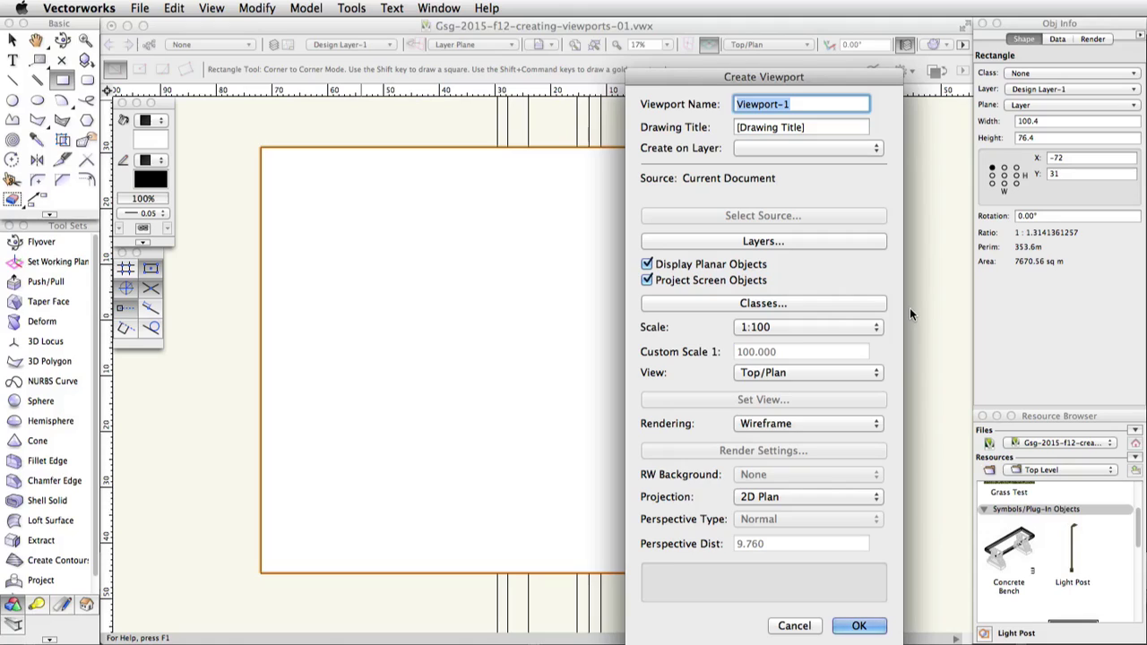
left_click_drag(752, 77, 508, 33)
Place Viewport-1 on a new sheet layer named Sht-1 at 1:100 in Top/Plan.
left_click(529, 107)
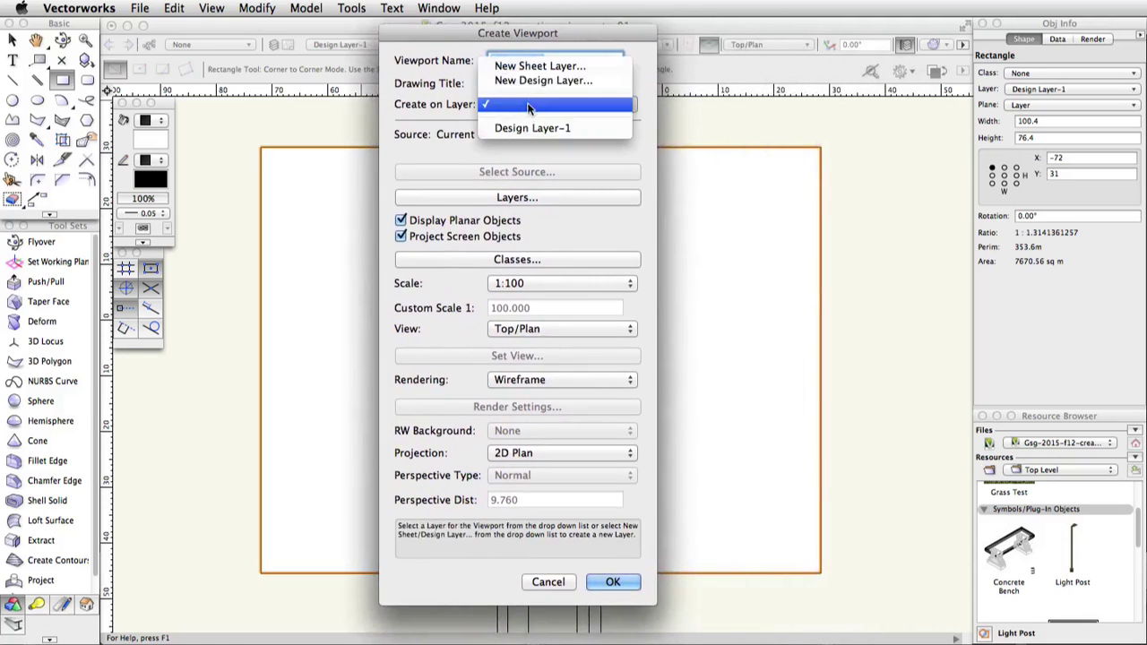
left_click(529, 65)
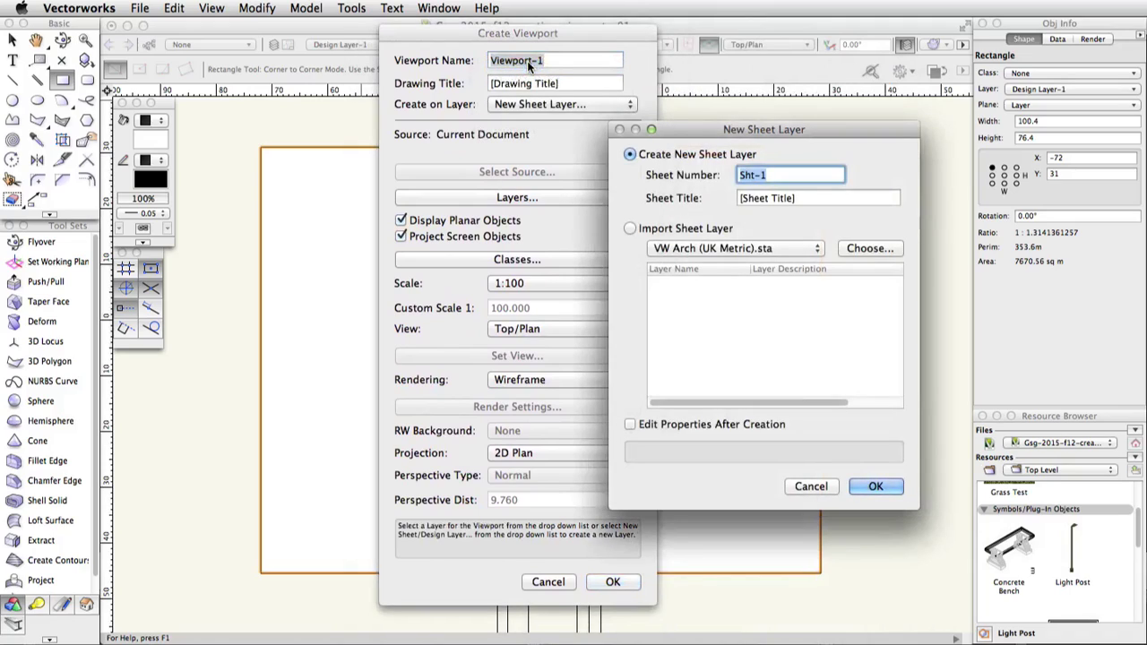
left_click(875, 487)
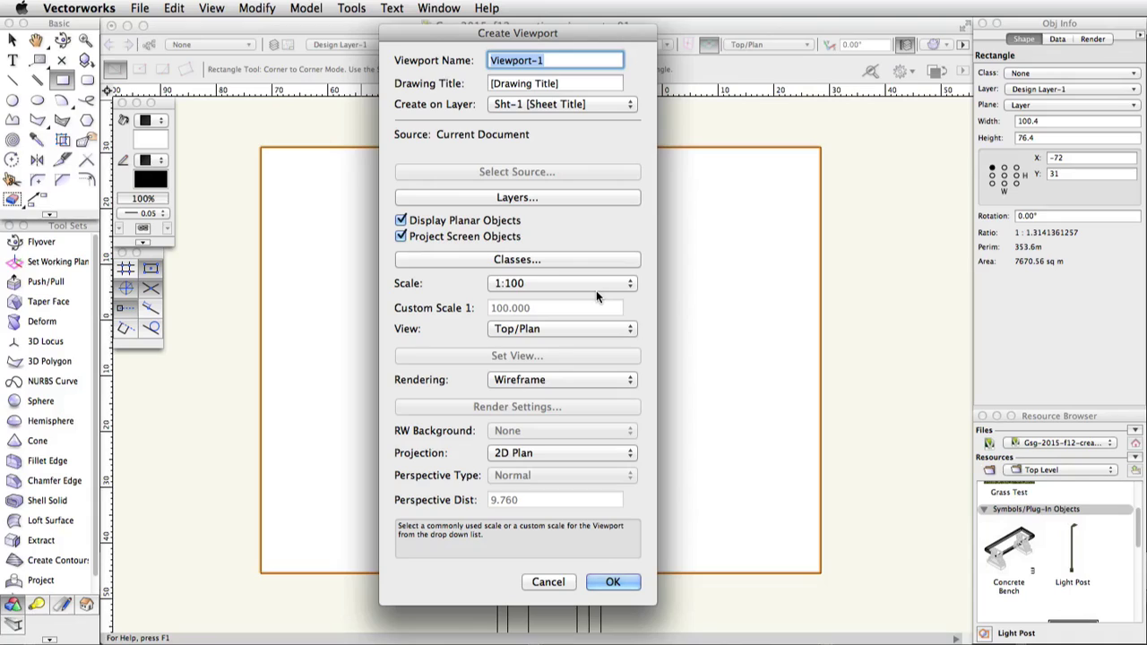
left_click(614, 583)
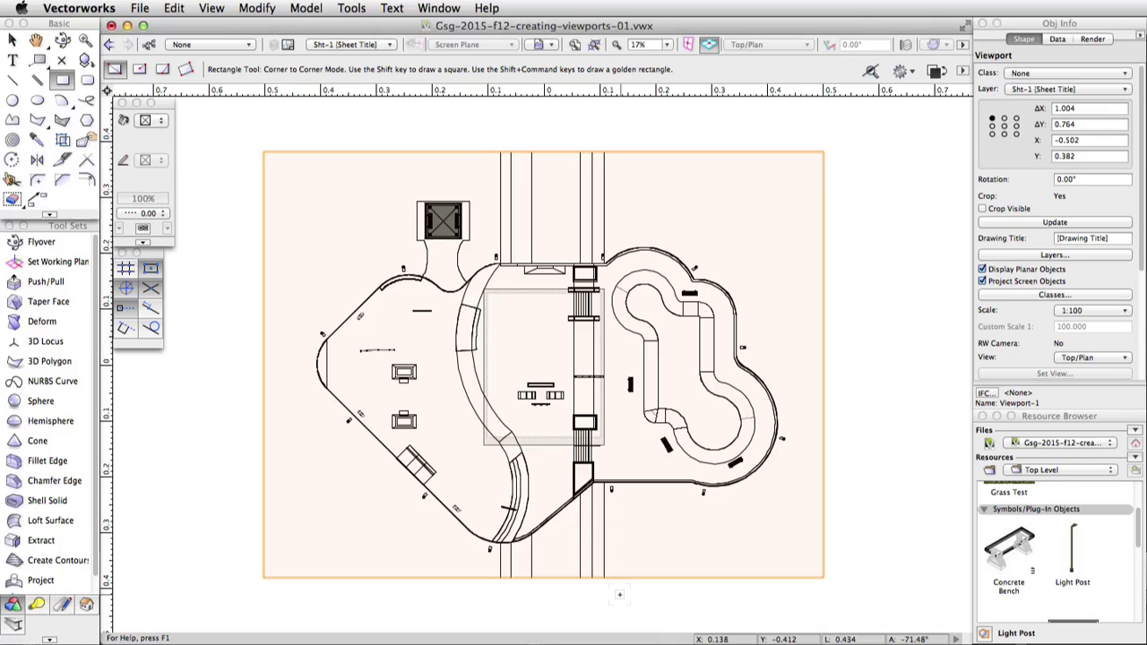
Set Sht-1's page to ASME D (34 × 22 in), allowing sizes unavailable in printer setup.
left_click(352, 8)
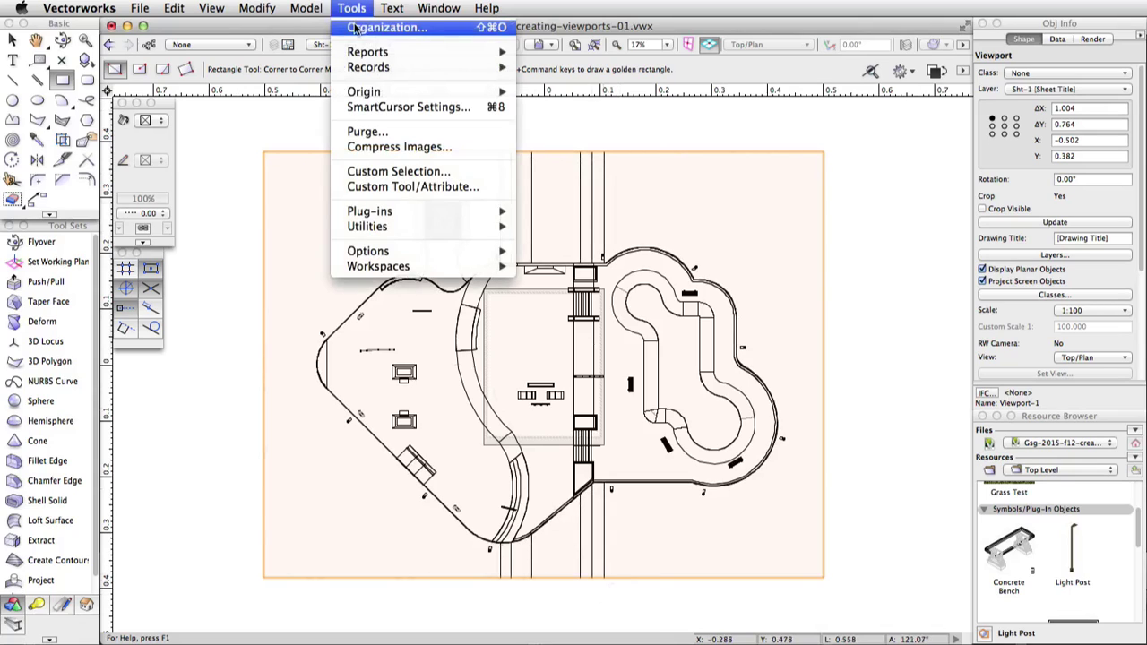
left_click(377, 28)
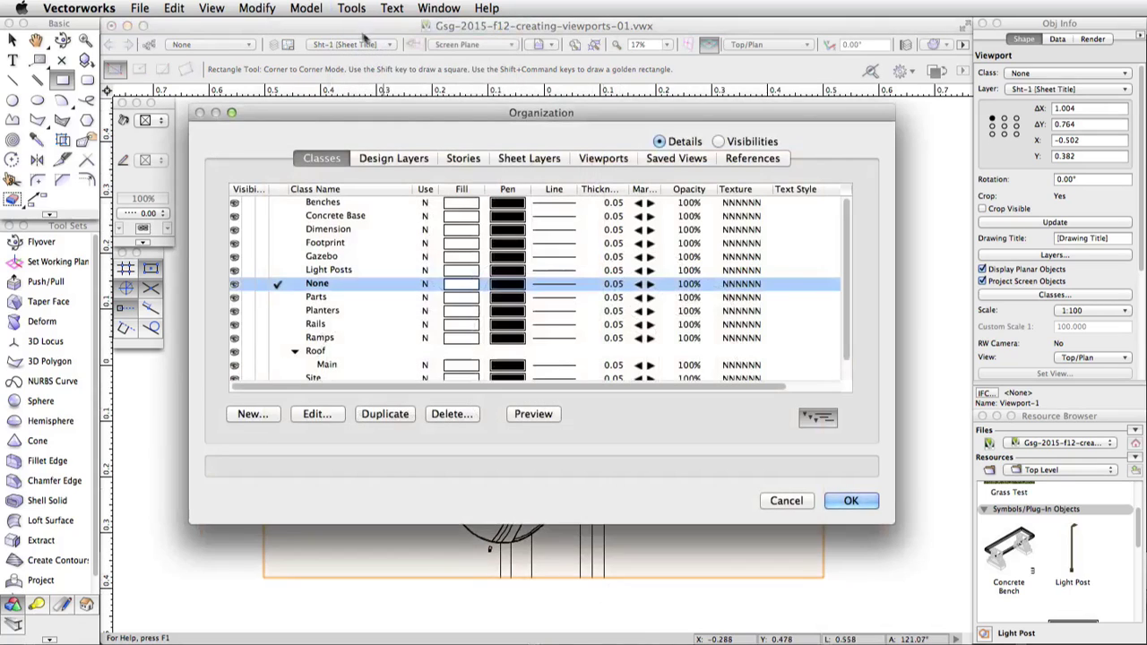
left_click(529, 158)
left_click(318, 414)
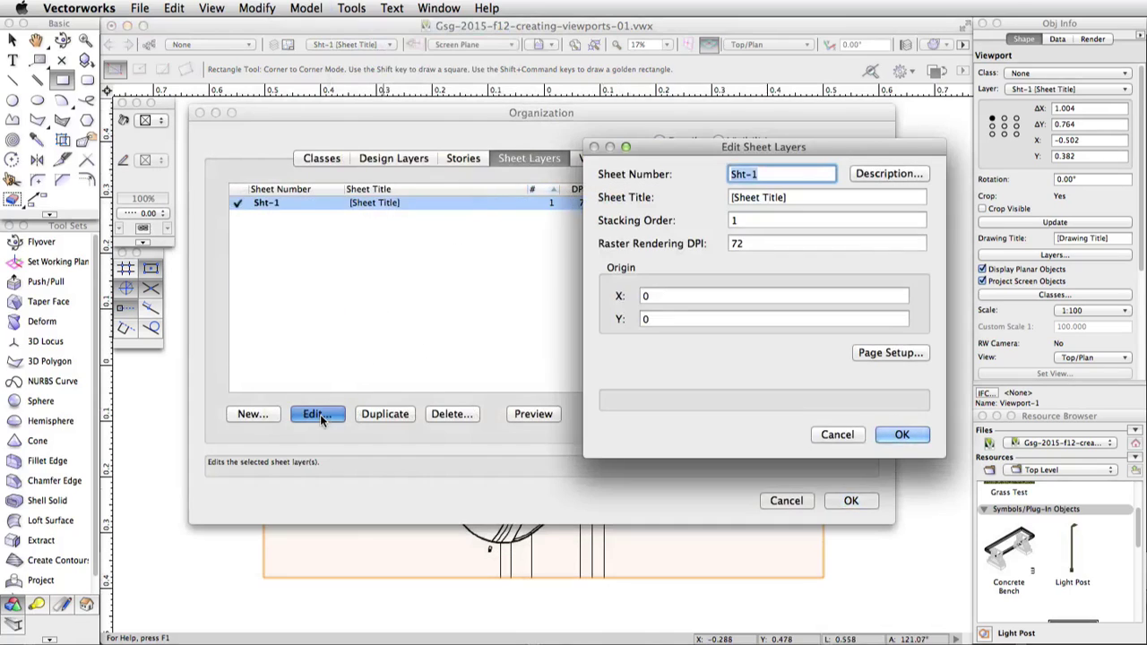
left_click(871, 354)
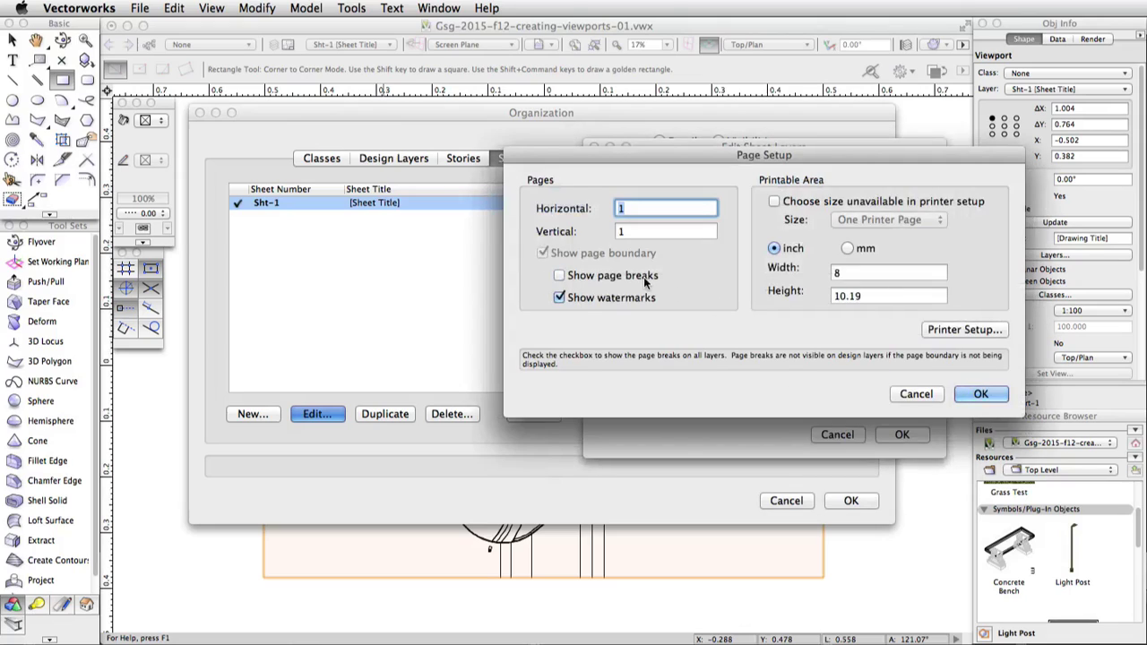
left_click(774, 203)
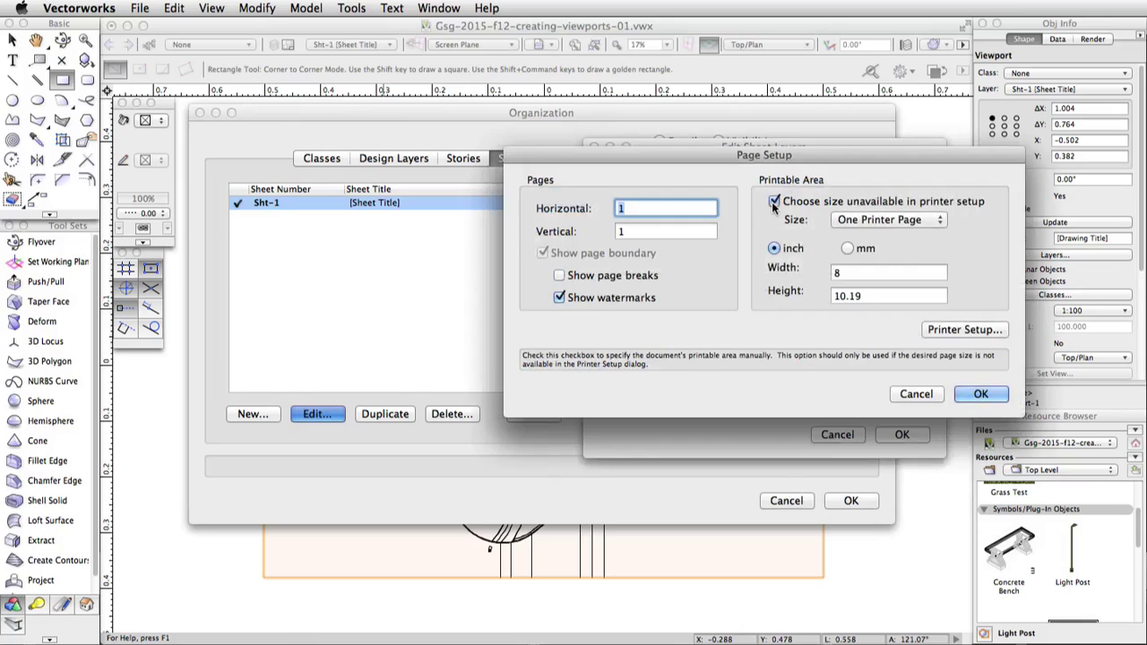
left_click(924, 222)
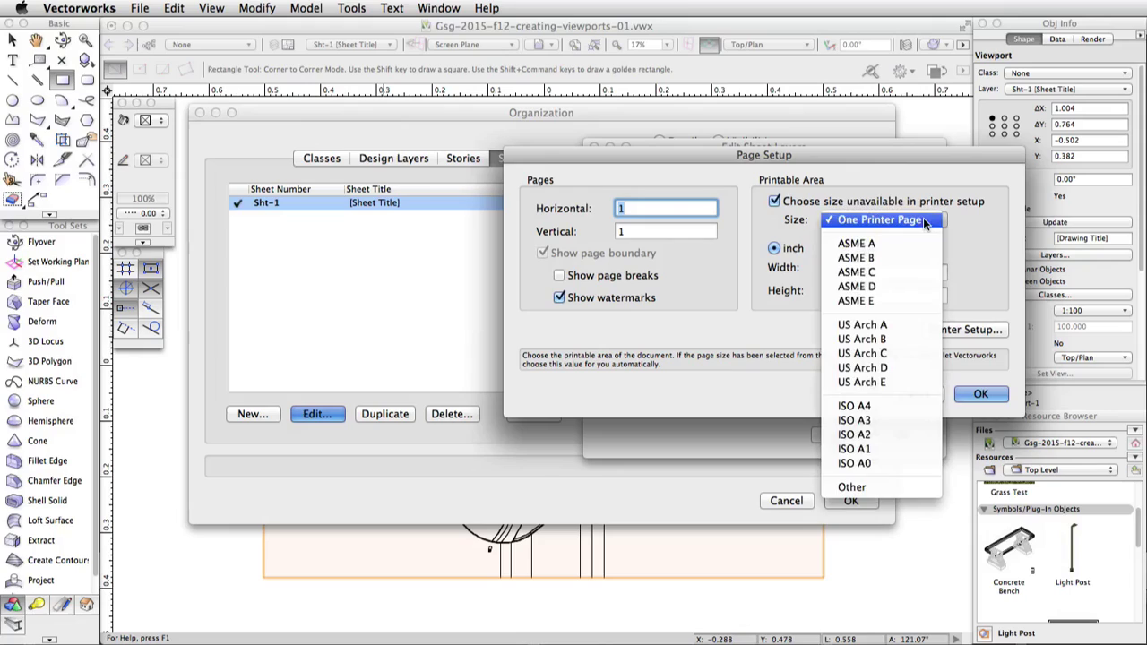
left_click(907, 287)
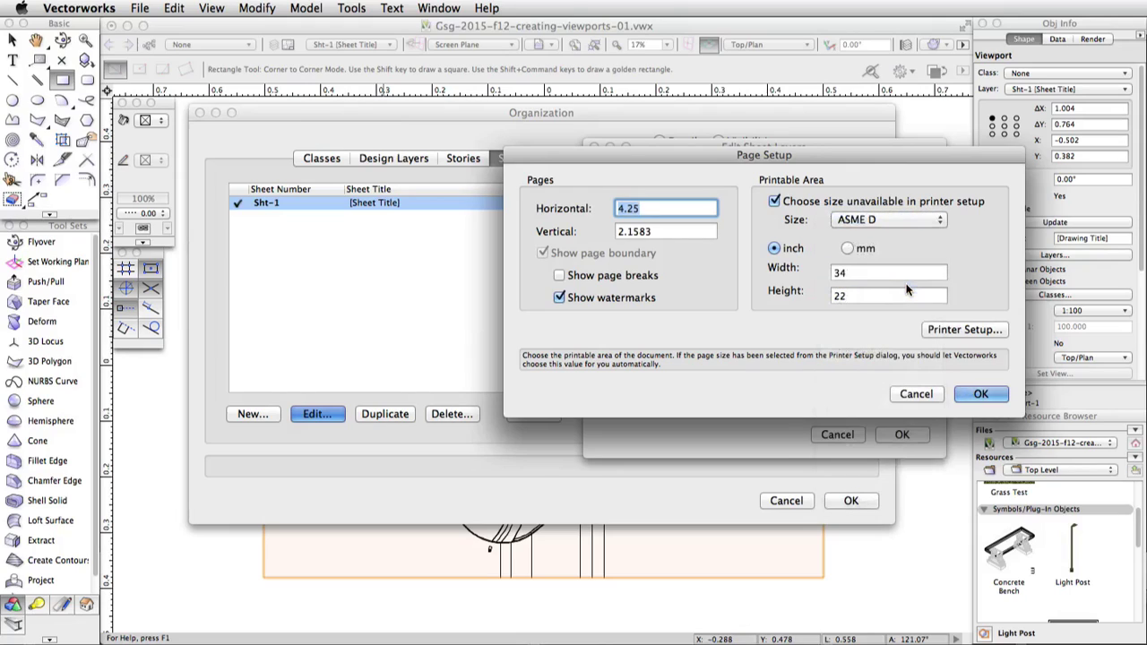
left_click(977, 394)
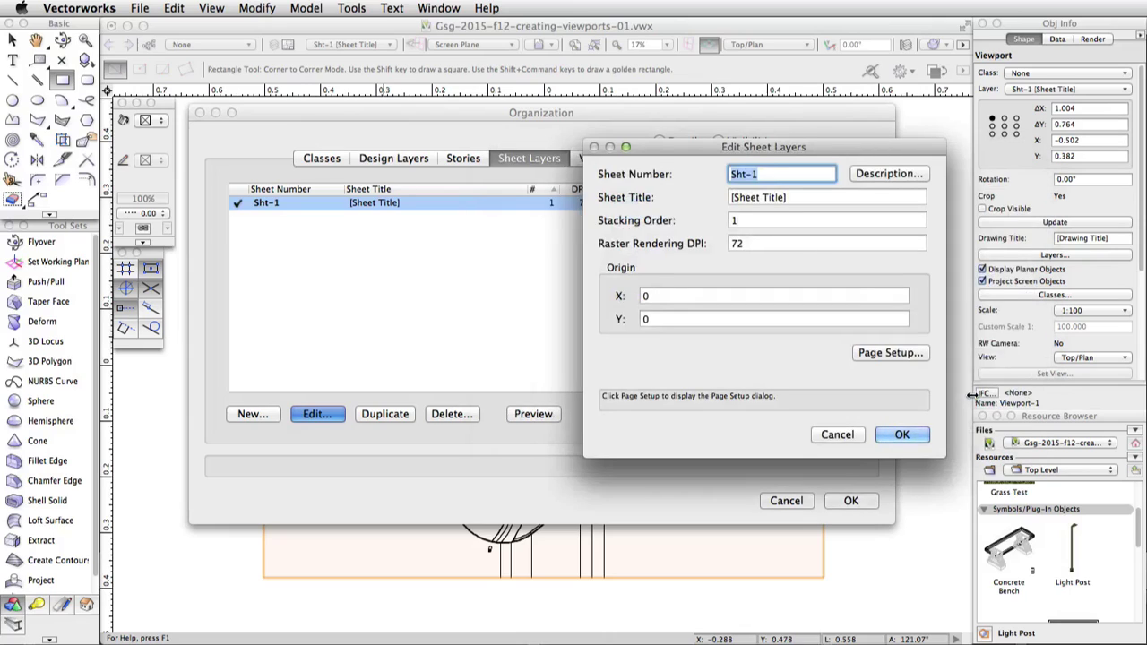
left_click(902, 435)
left_click(851, 500)
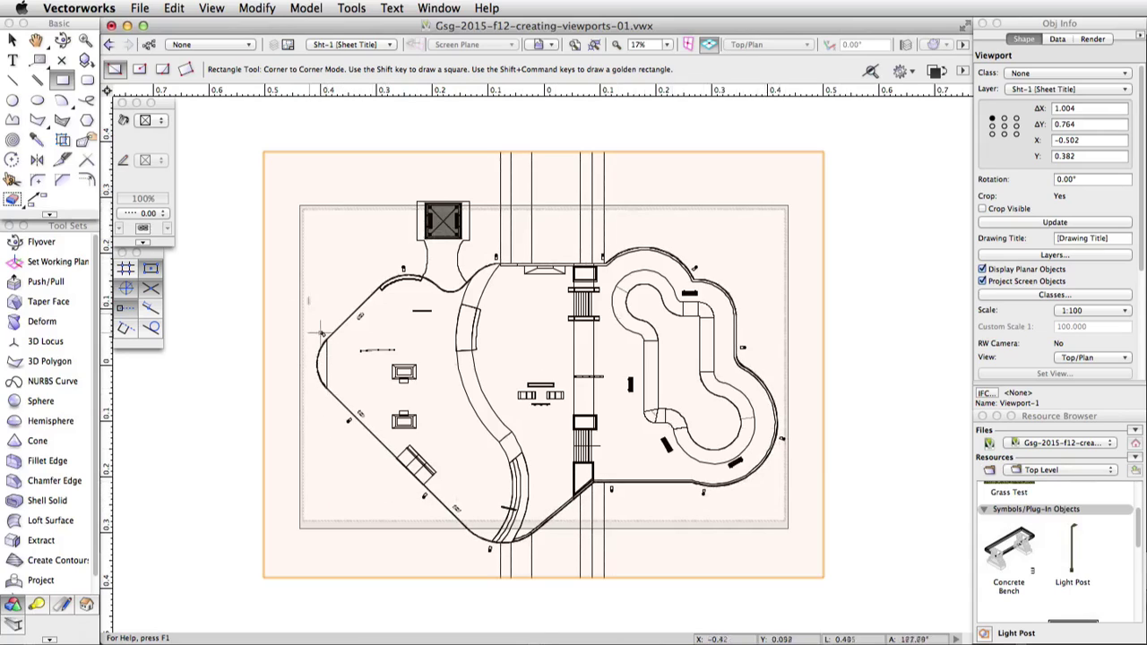
Give Viewport-1 a custom scale of 1:250 in the Object Info palette.
key("x")
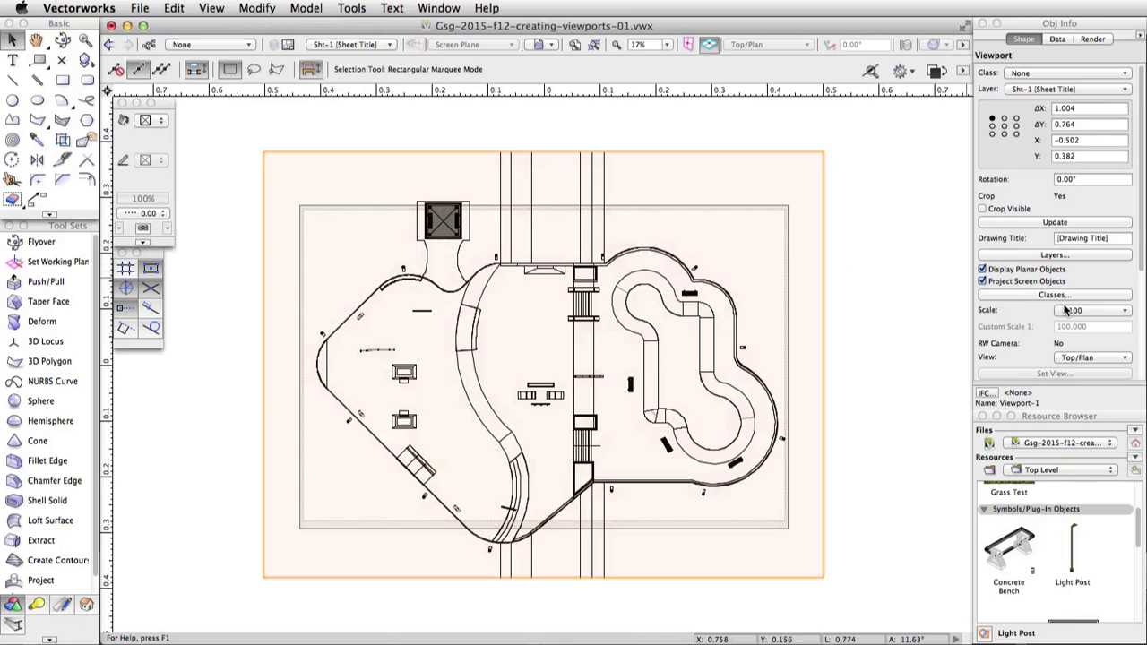
left_click(1108, 312)
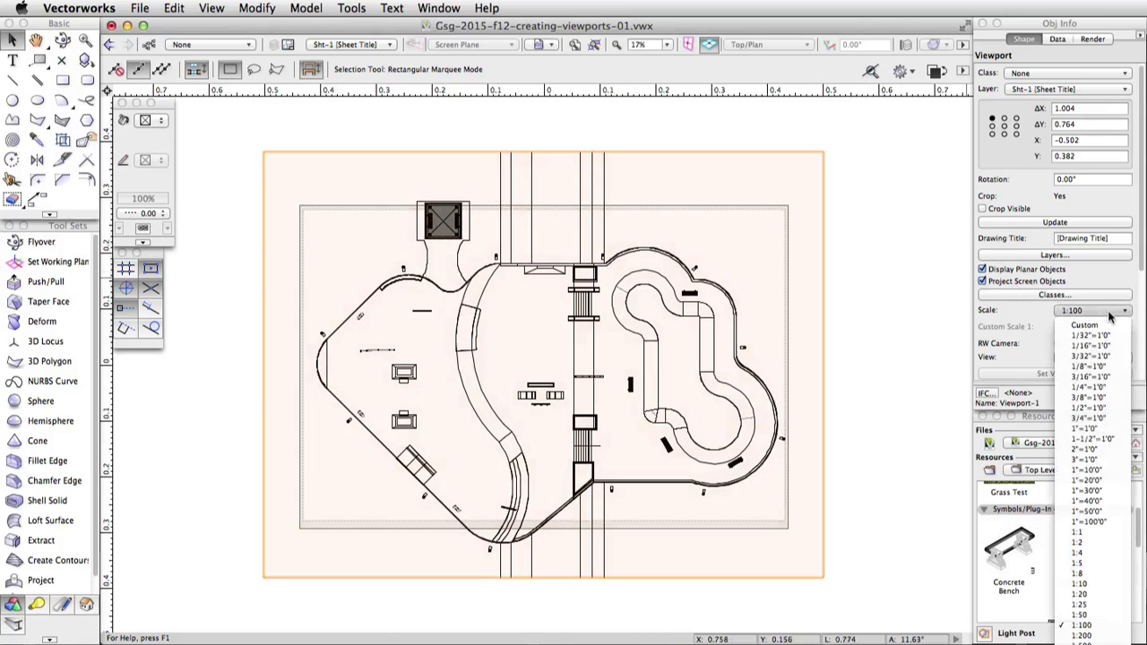
left_click(1101, 325)
left_click(1101, 328)
type("250")
key("Return")
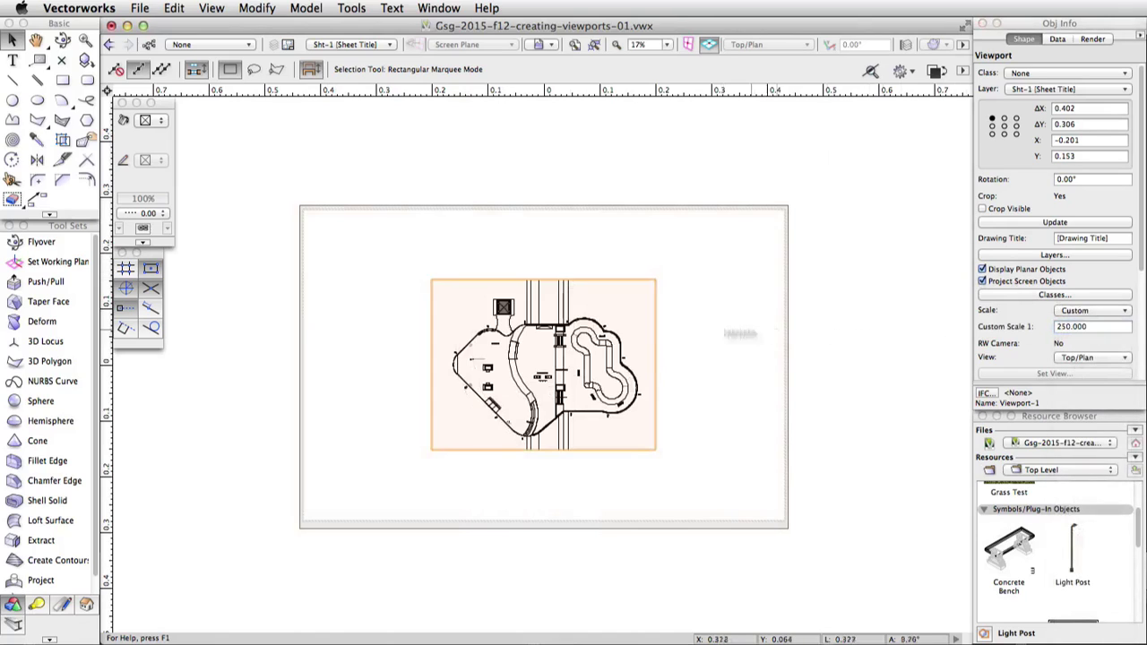
Move the plan viewport to the upper-left area of the sheet.
left_click_drag(543, 369, 431, 309)
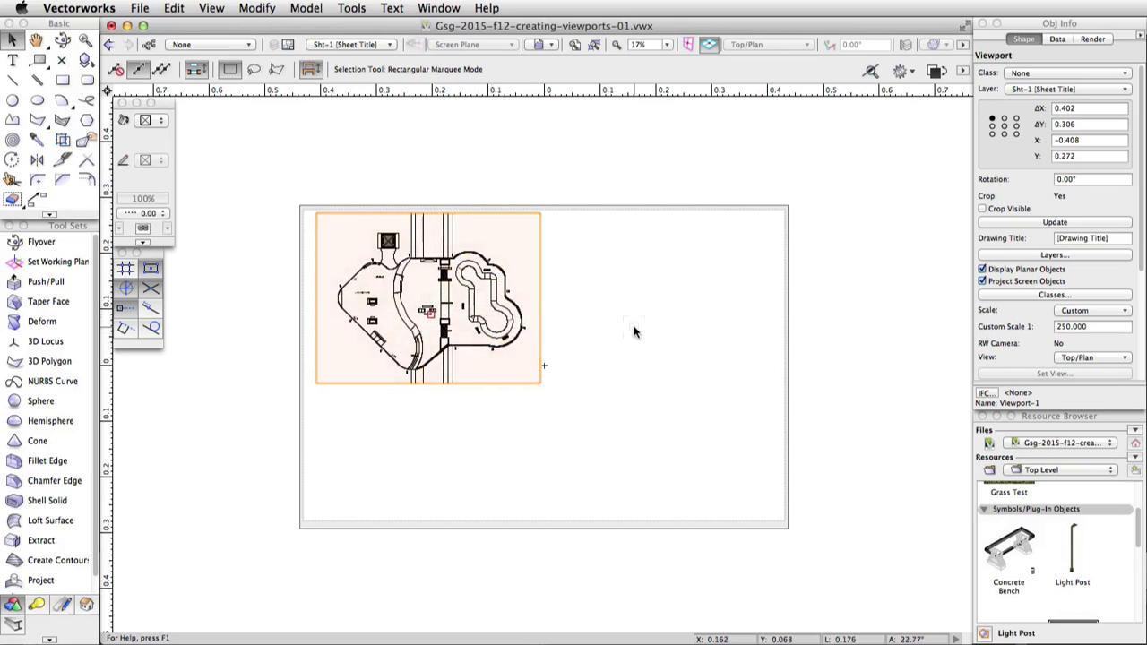
scroll(553, 373, "up", 2)
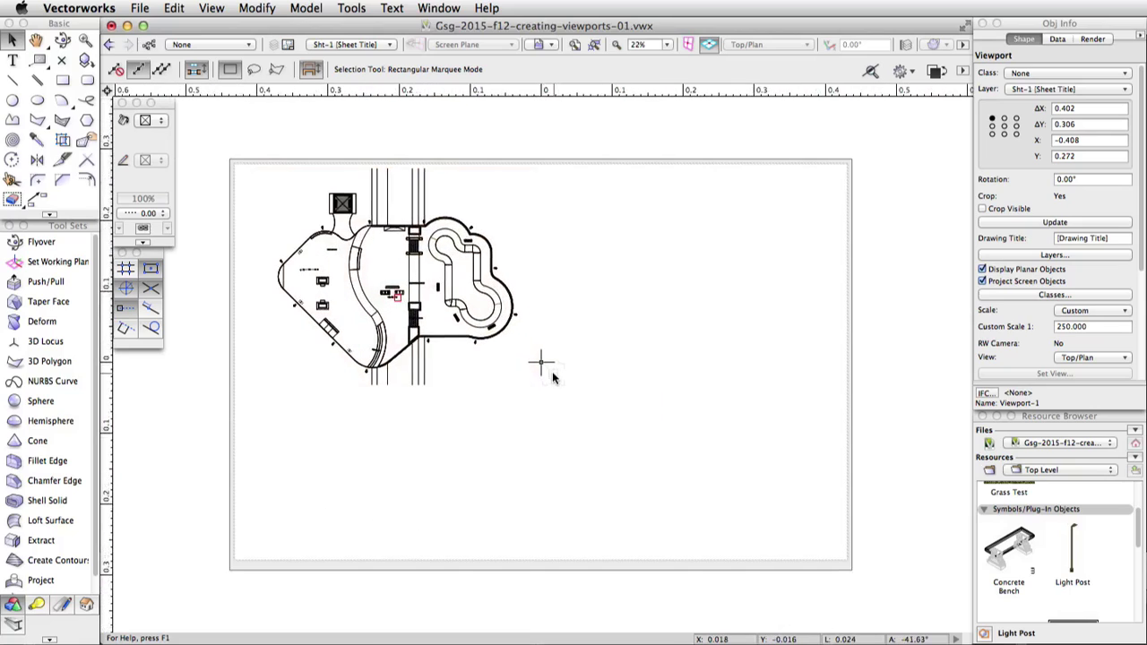
scroll(552, 376, "up", 1)
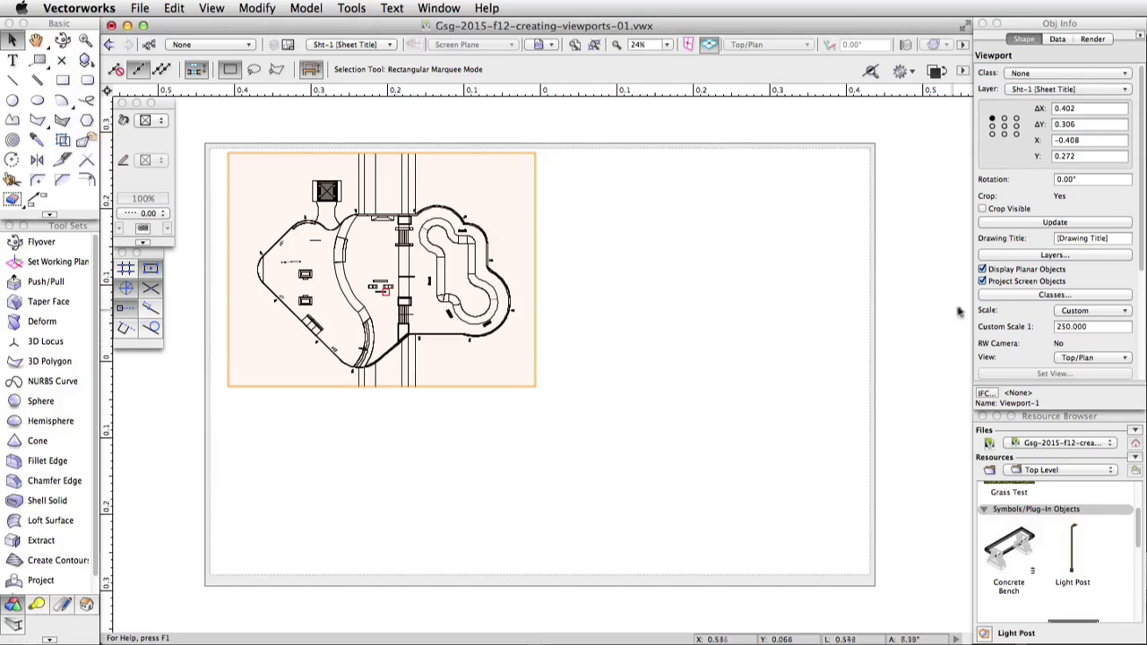
left_click(1054, 295)
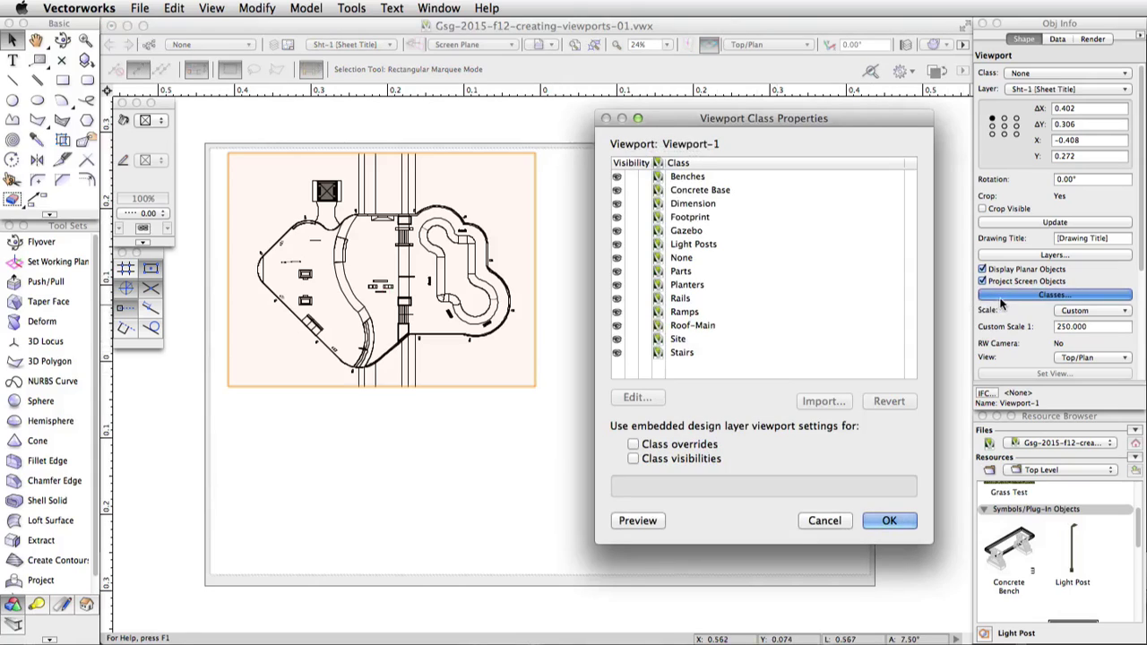
Make the Site class invisible in Viewport-1, then review the document's class list.
left_click(631, 339)
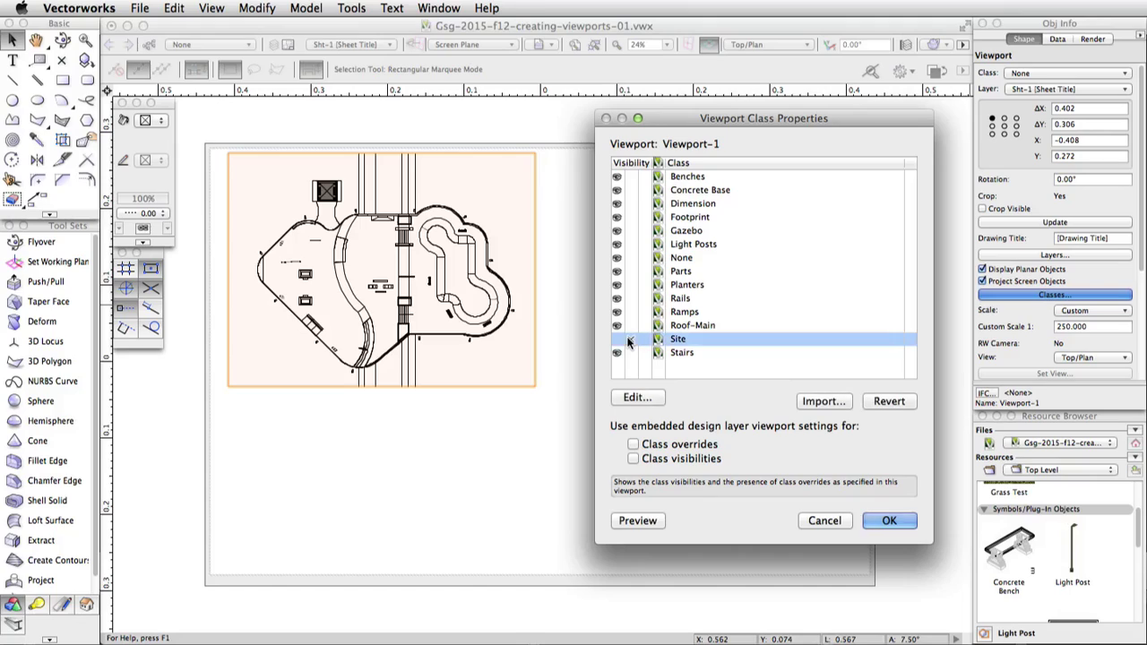
left_click(887, 521)
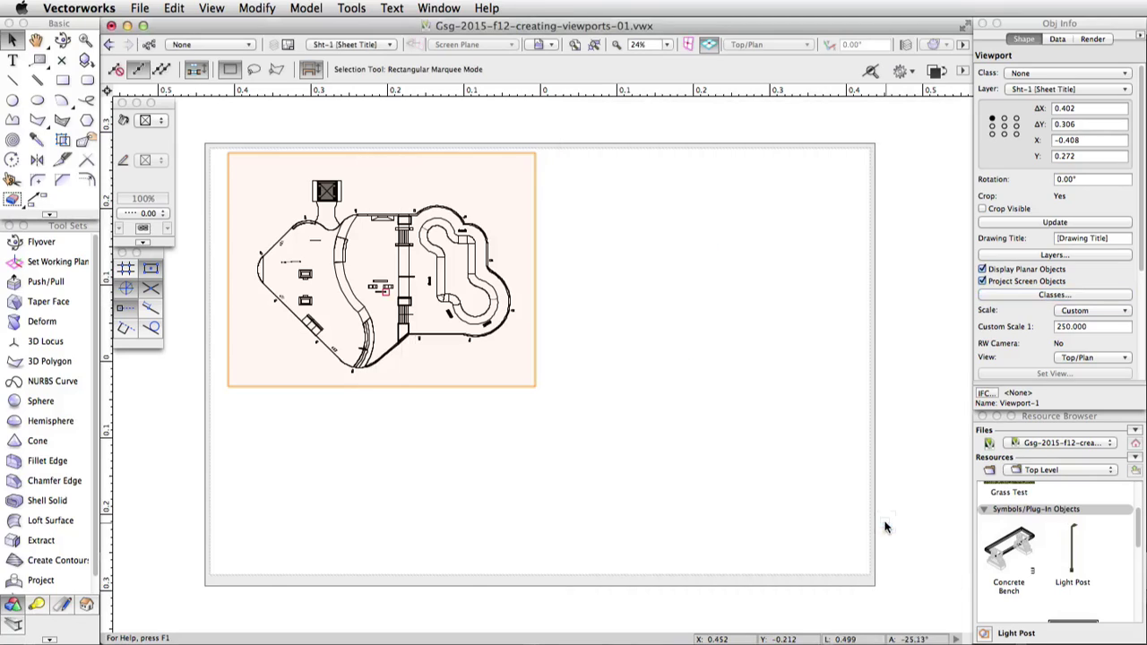
left_click(148, 44)
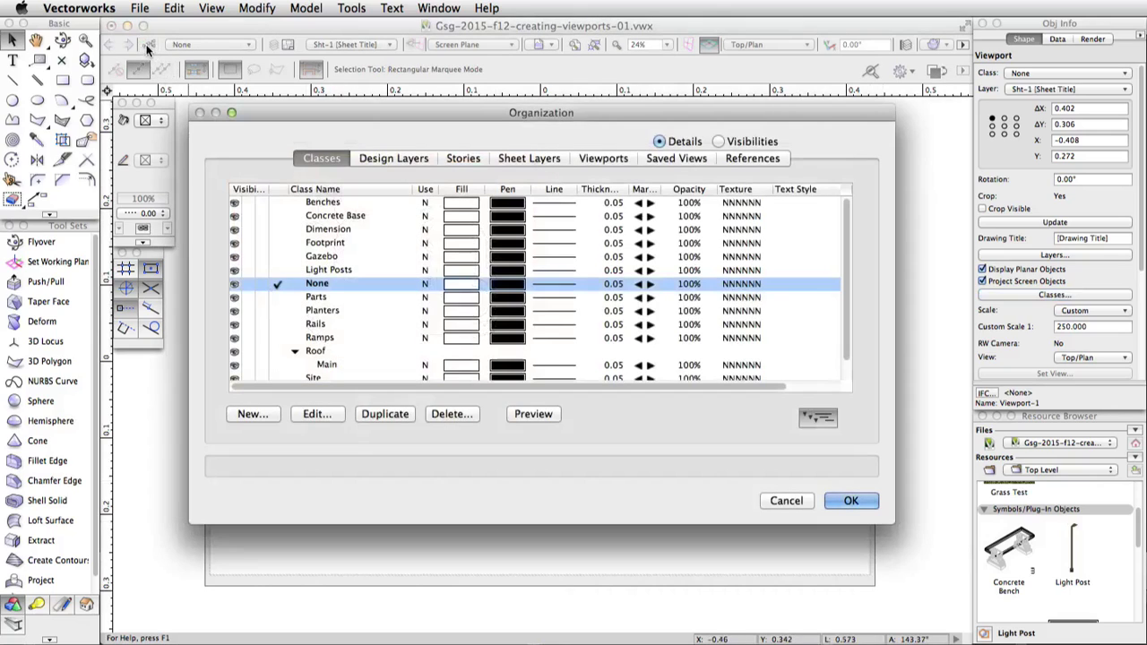
scroll(356, 341, "down", 2)
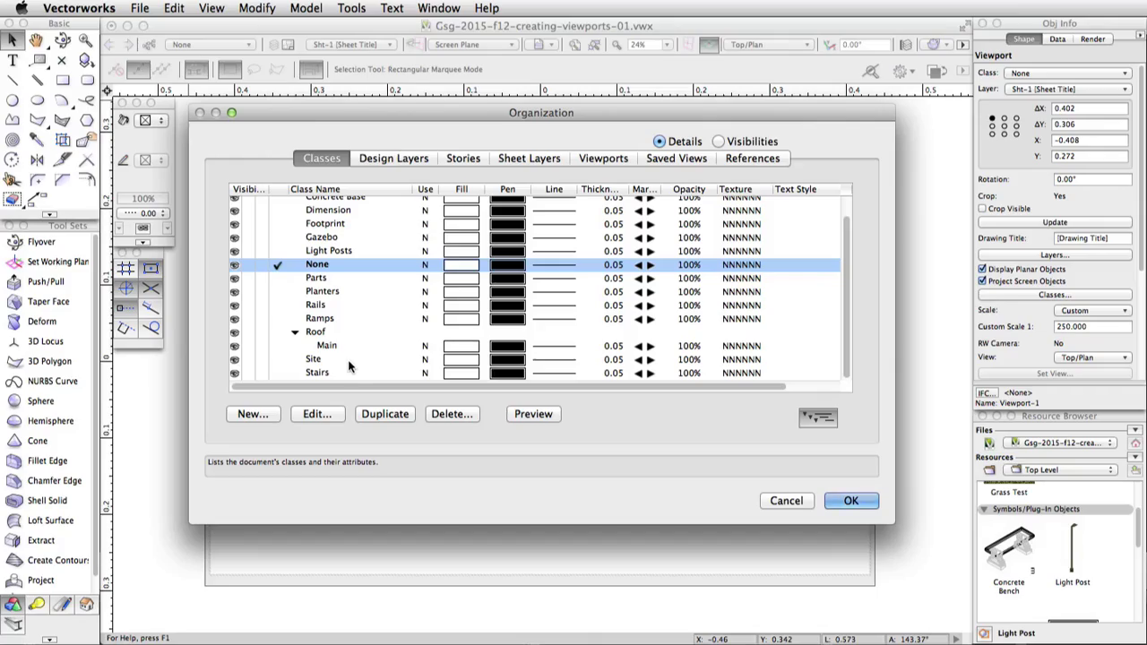
left_click(847, 501)
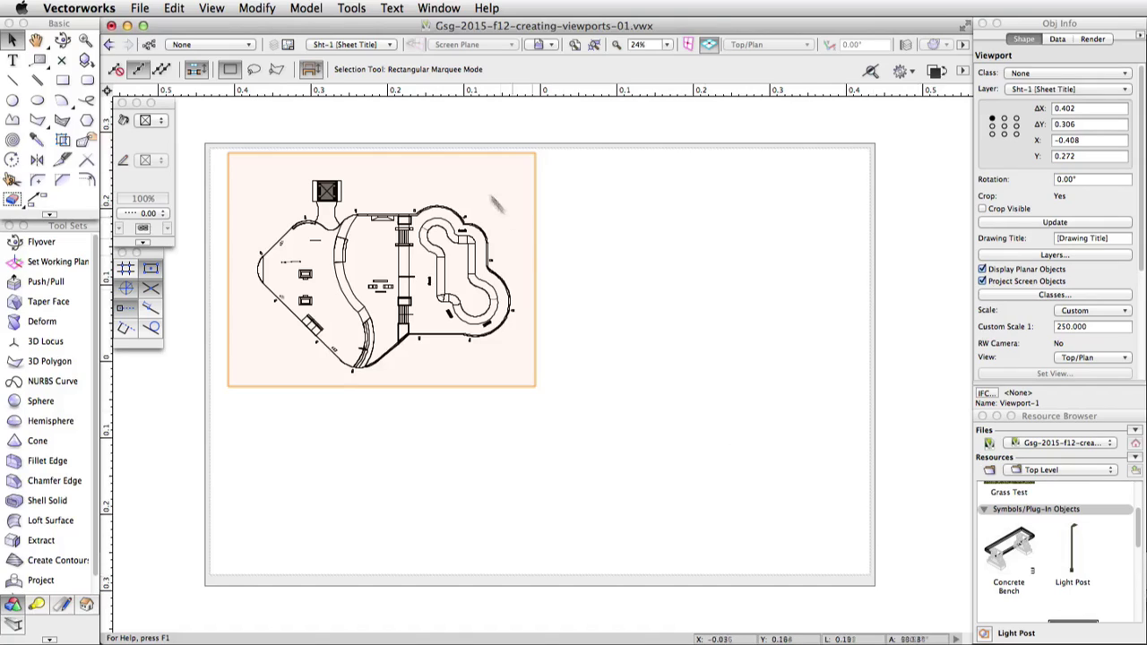
On Design Layer-1, orbit a Left Isometric view to a low perspective and begin Viewport-2.
left_click(349, 44)
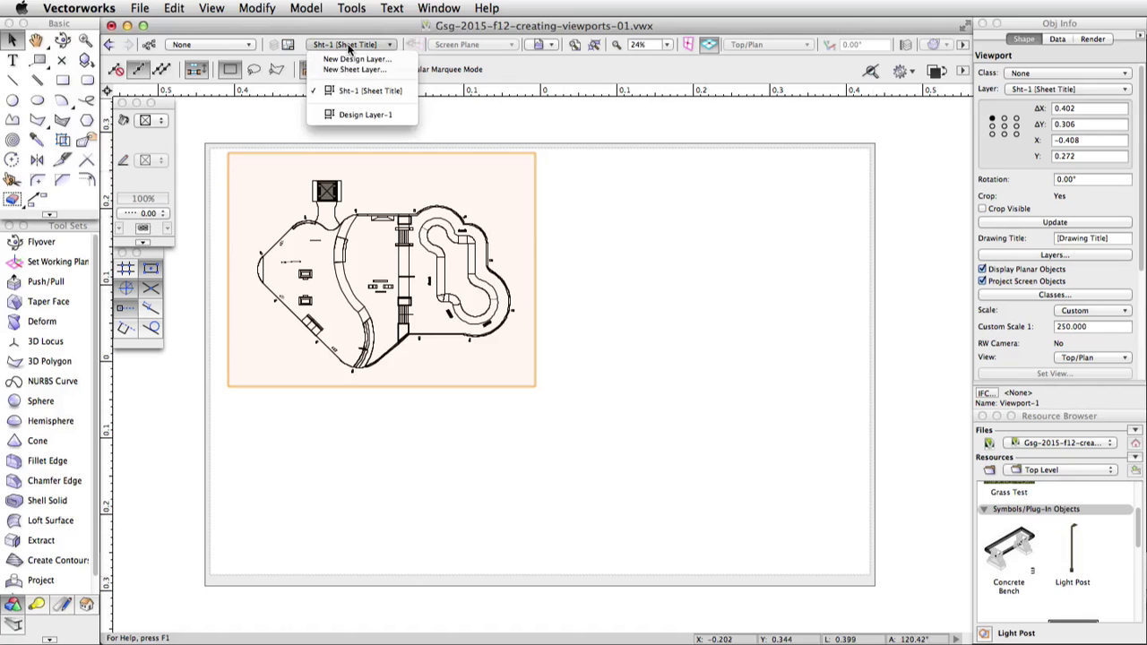
left_click(363, 114)
left_click_drag(386, 419, 553, 367)
left_click(769, 44)
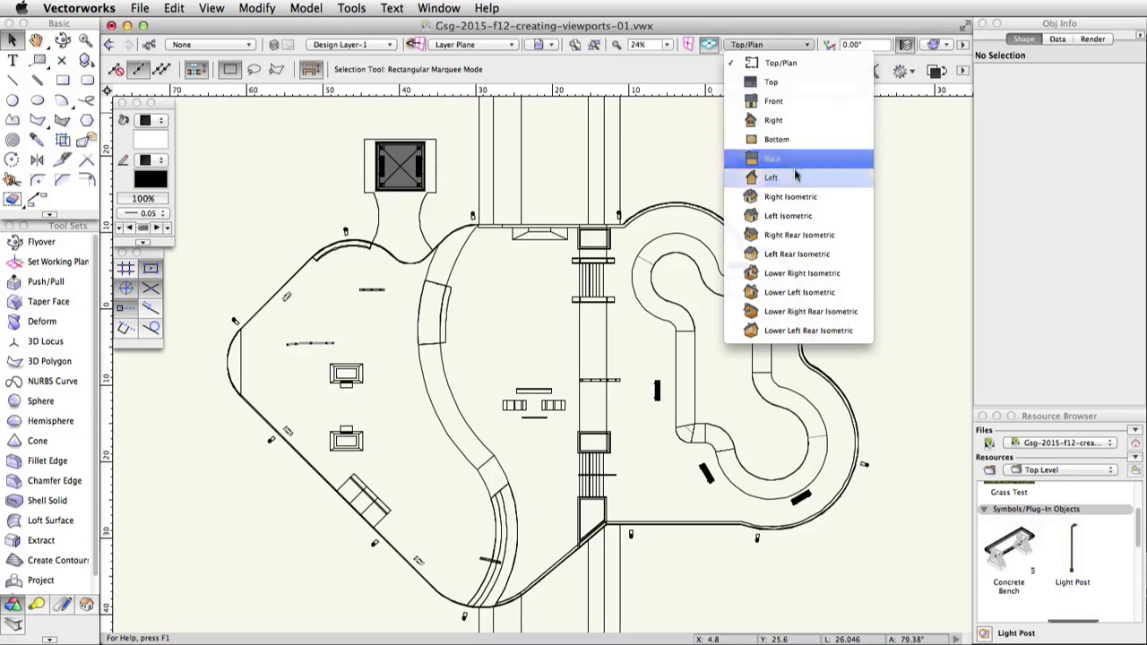
left_click(794, 217)
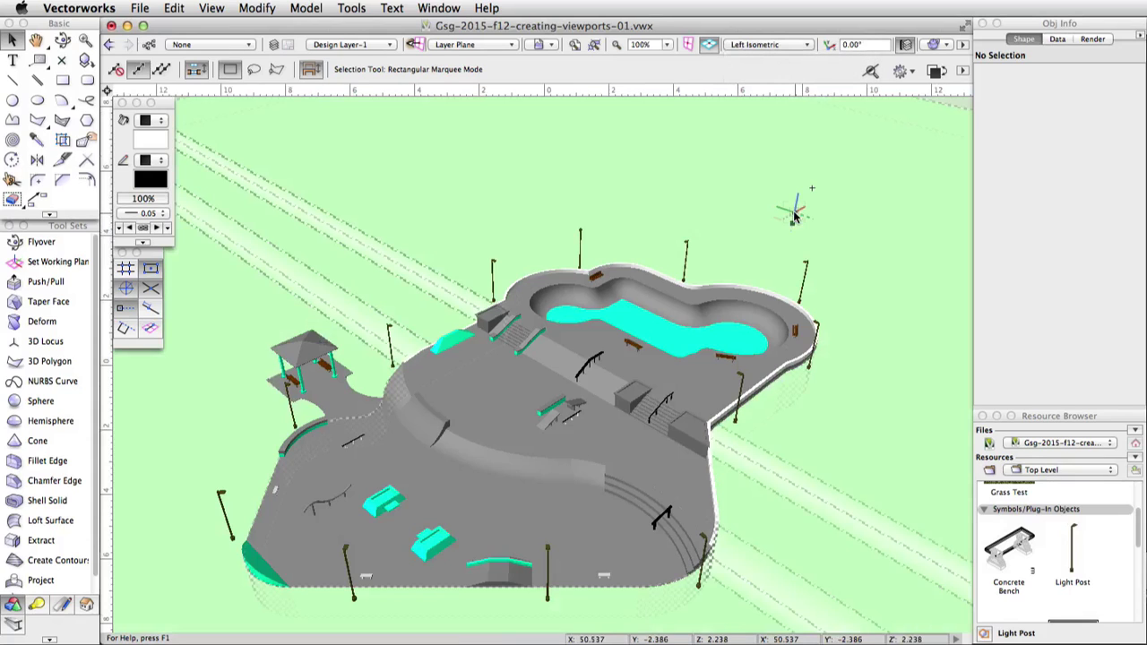
left_click(62, 39)
mouse_move(553, 405)
left_mouse_down()
mouse_move(507, 419)
mouse_move(551, 413)
mouse_move(540, 412)
left_mouse_up()
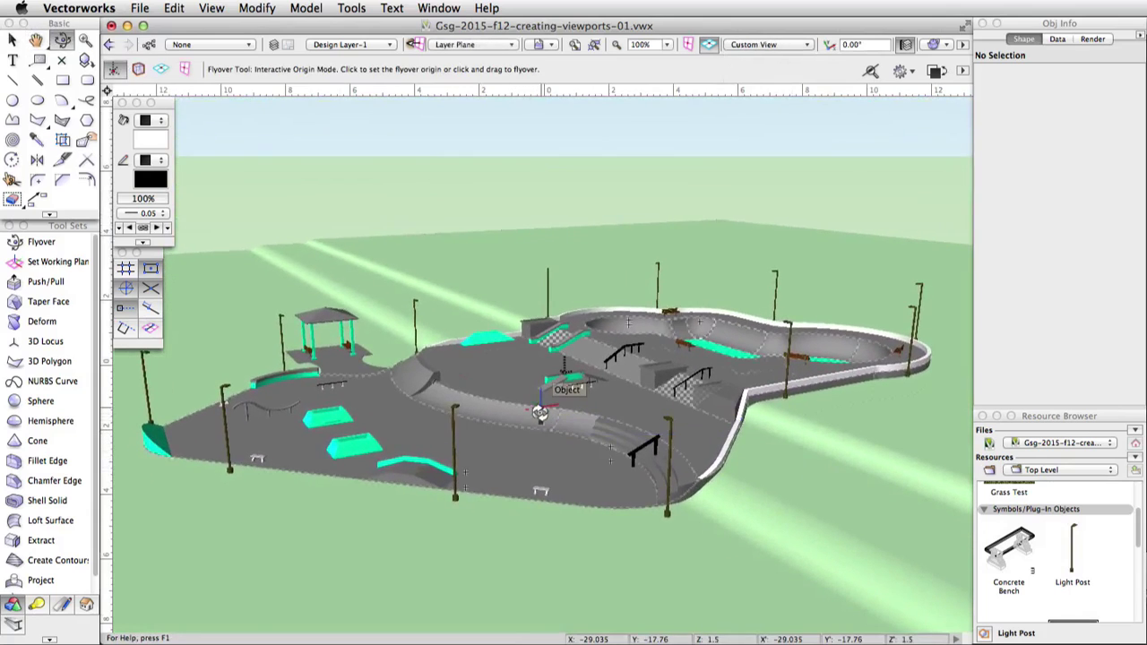
left_click(212, 8)
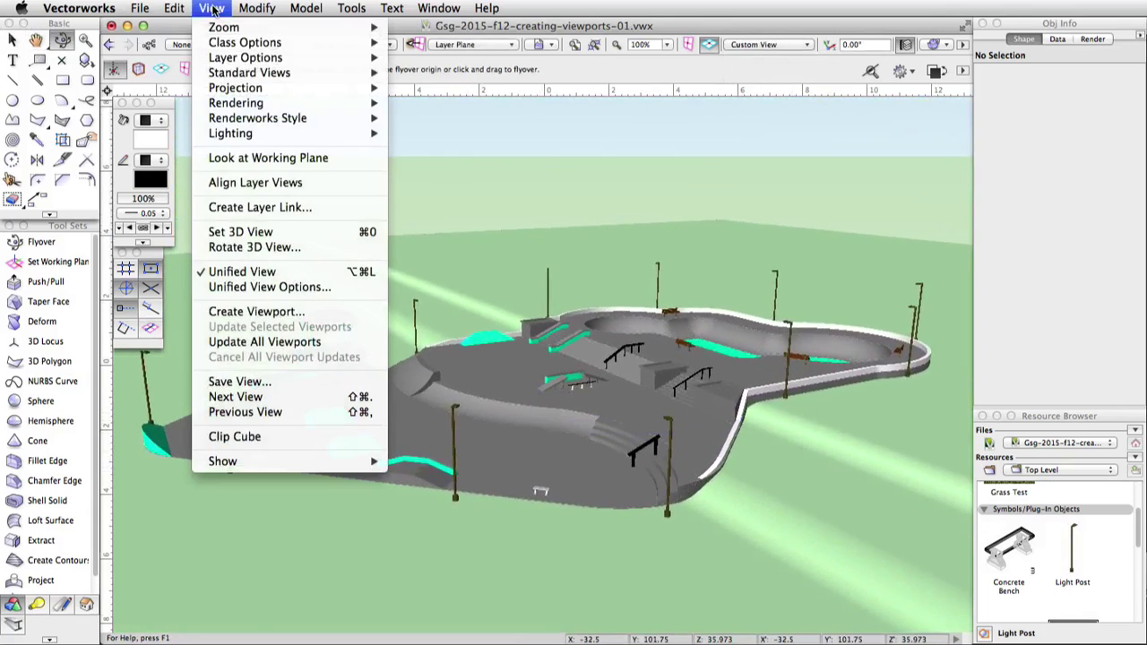
left_click(283, 312)
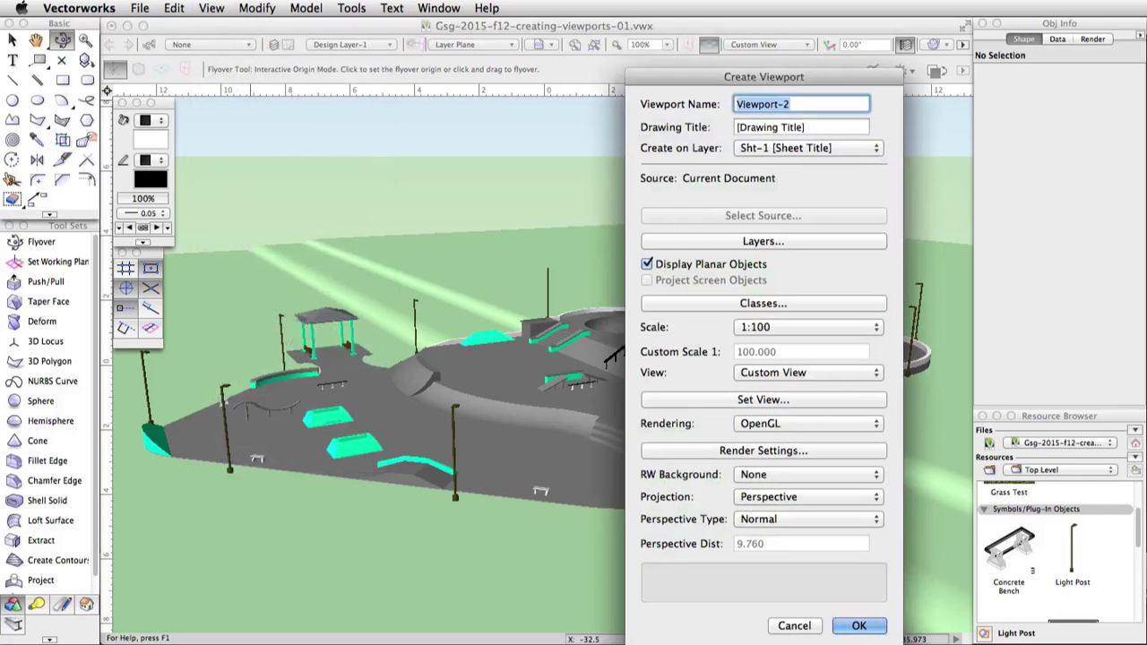
Create Viewport-2 on Sht-1 at 1:100 and move it to the sheet's lower right.
left_click(859, 626)
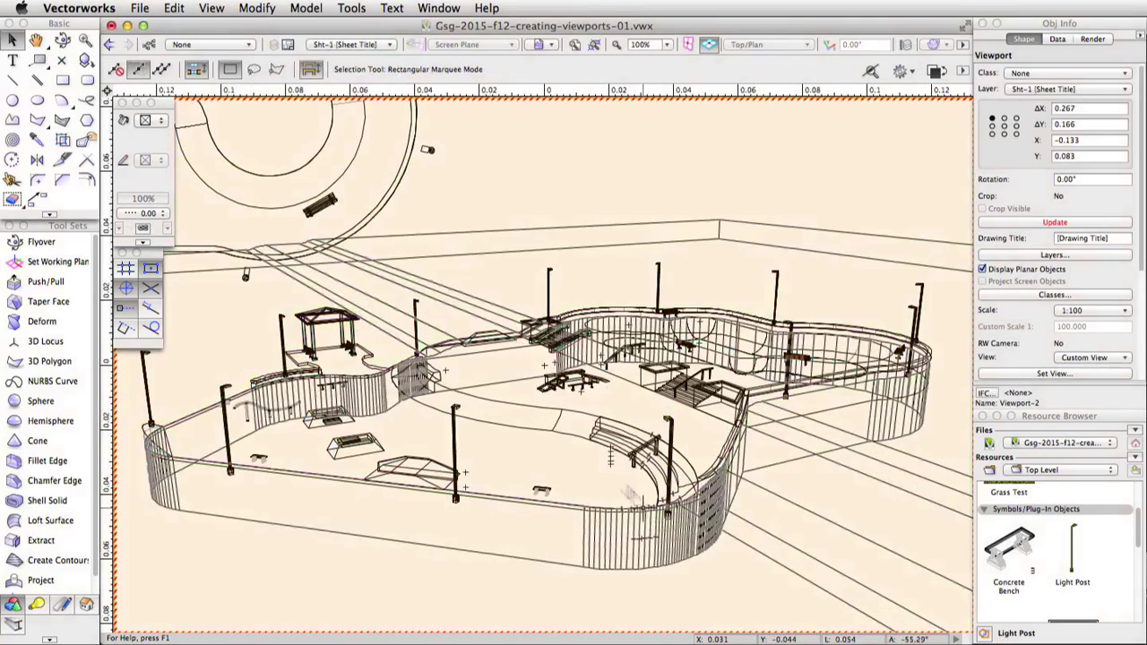
key("super+6")
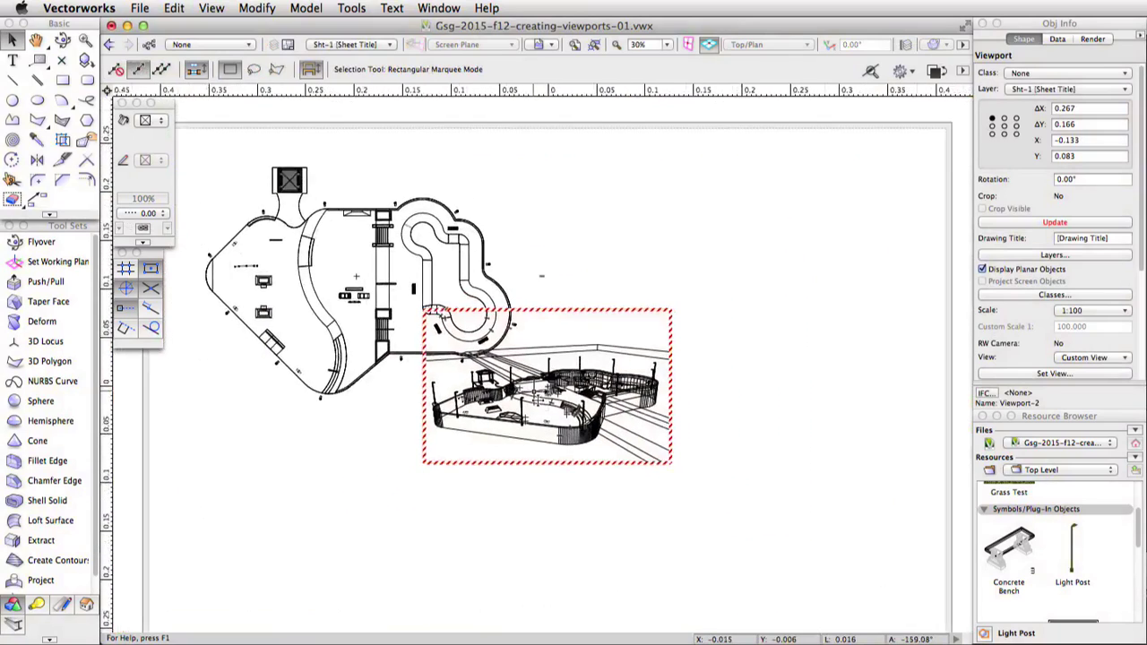
left_click(538, 394)
left_click_drag(543, 396, 759, 532)
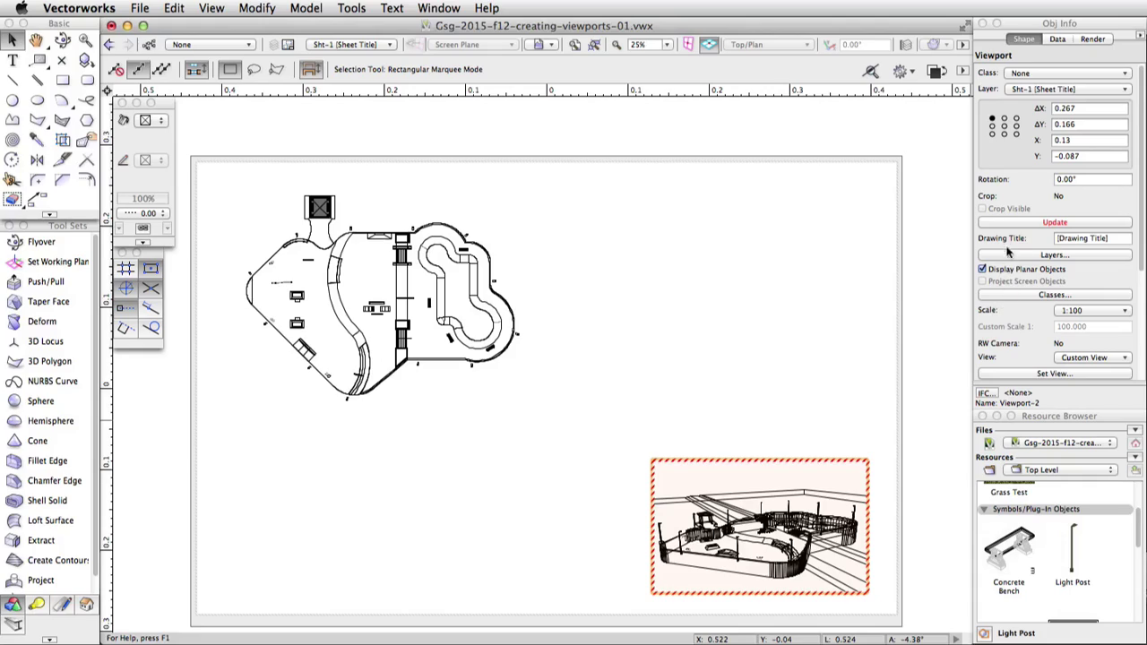
Update Viewport-2 so it renders the skate park in shaded colour with green grass.
left_click(1080, 224)
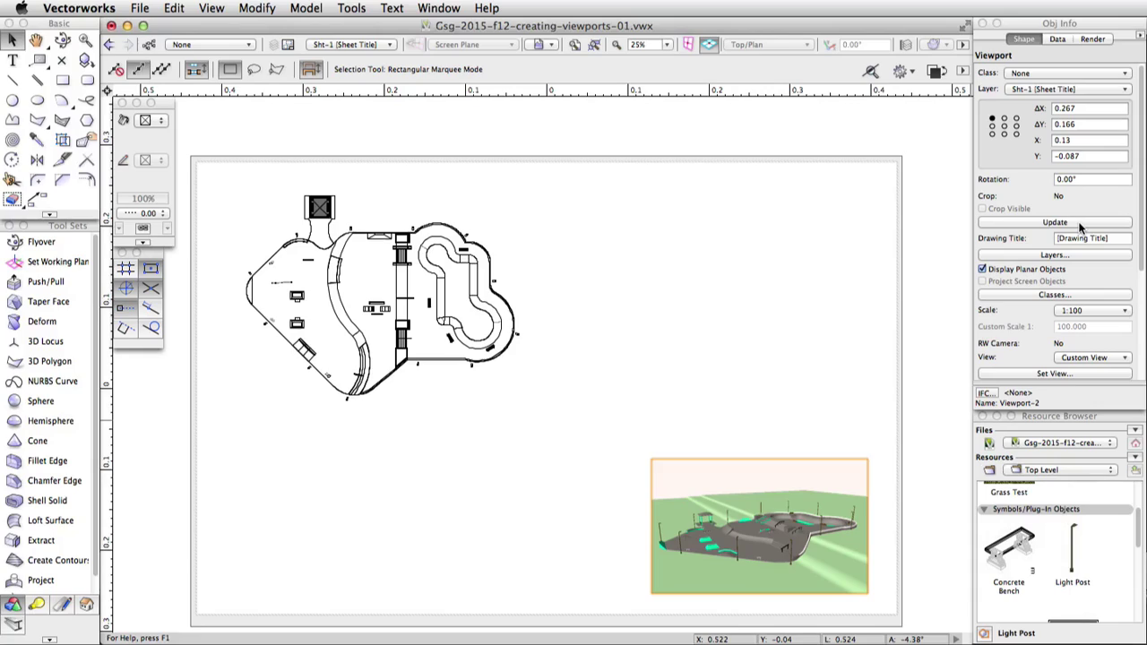
key("4")
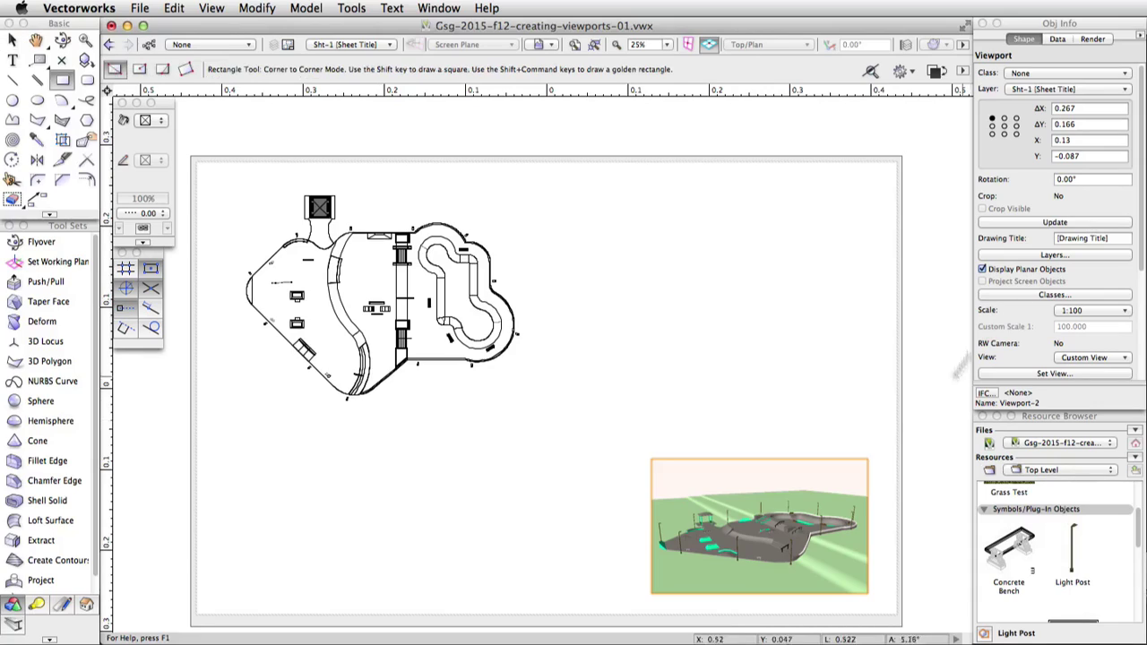
key("x")
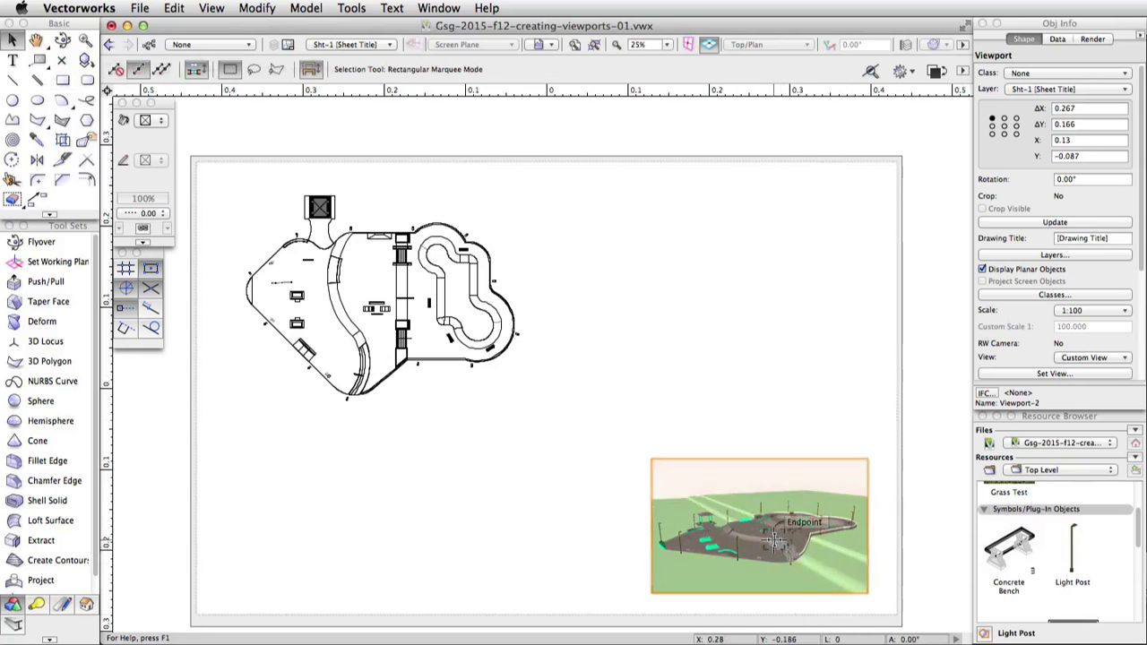
double_click(777, 542)
Crop Viewport-2 to a horizontal band across its middle and update its colour rendering.
left_click(857, 492)
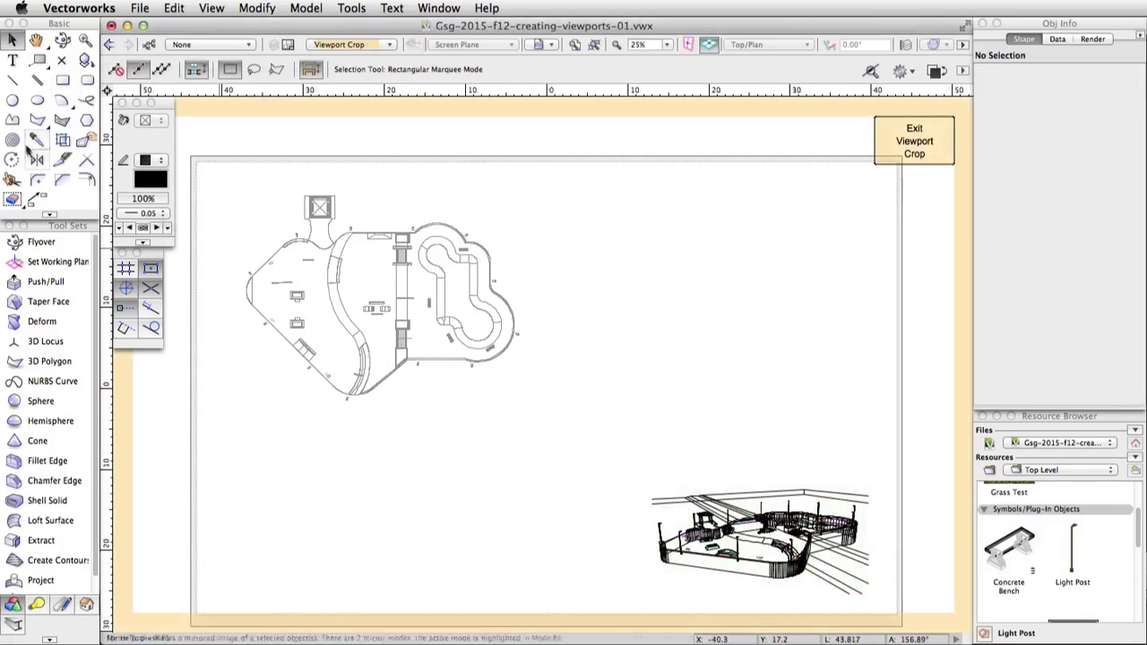
left_click(62, 79)
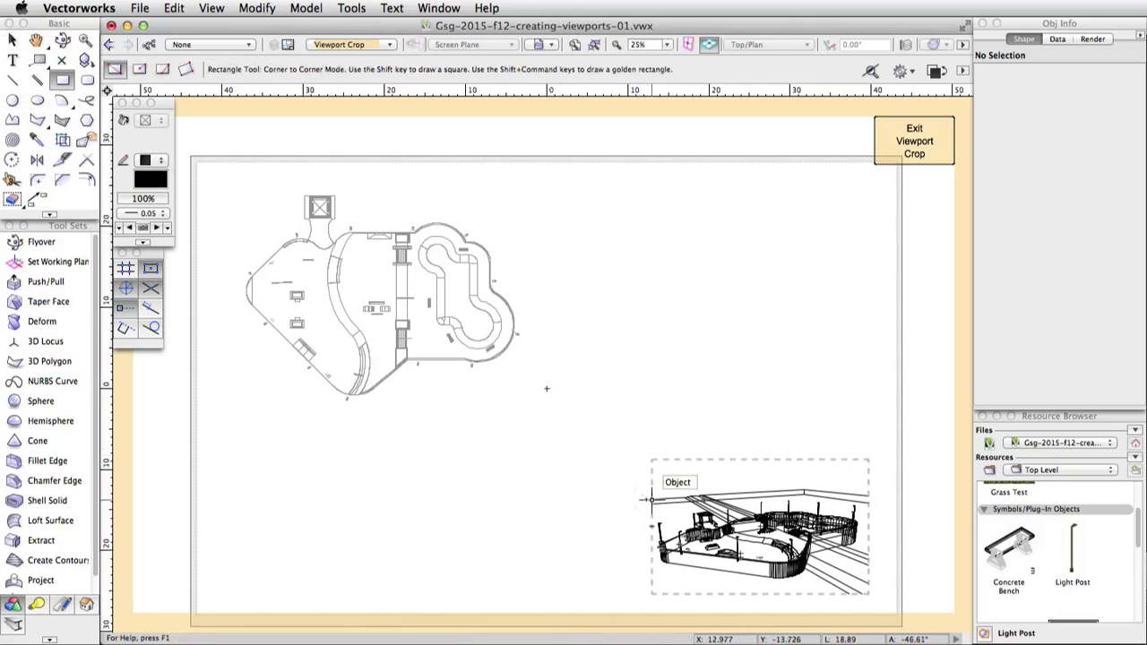
left_click_drag(652, 492, 869, 576)
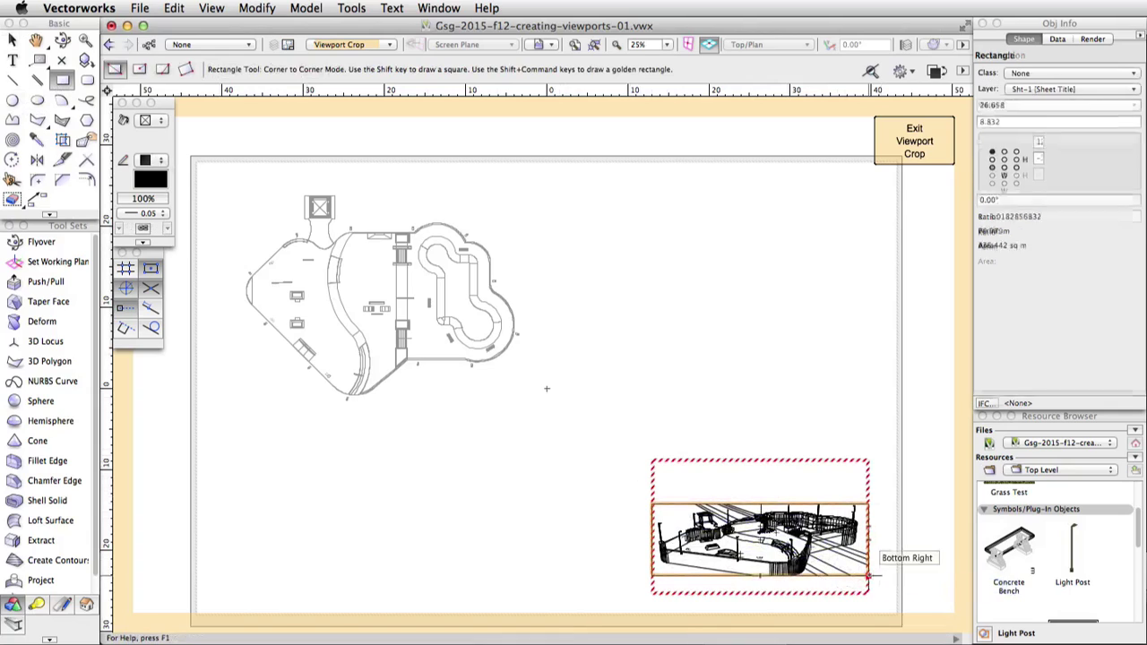
left_click(912, 146)
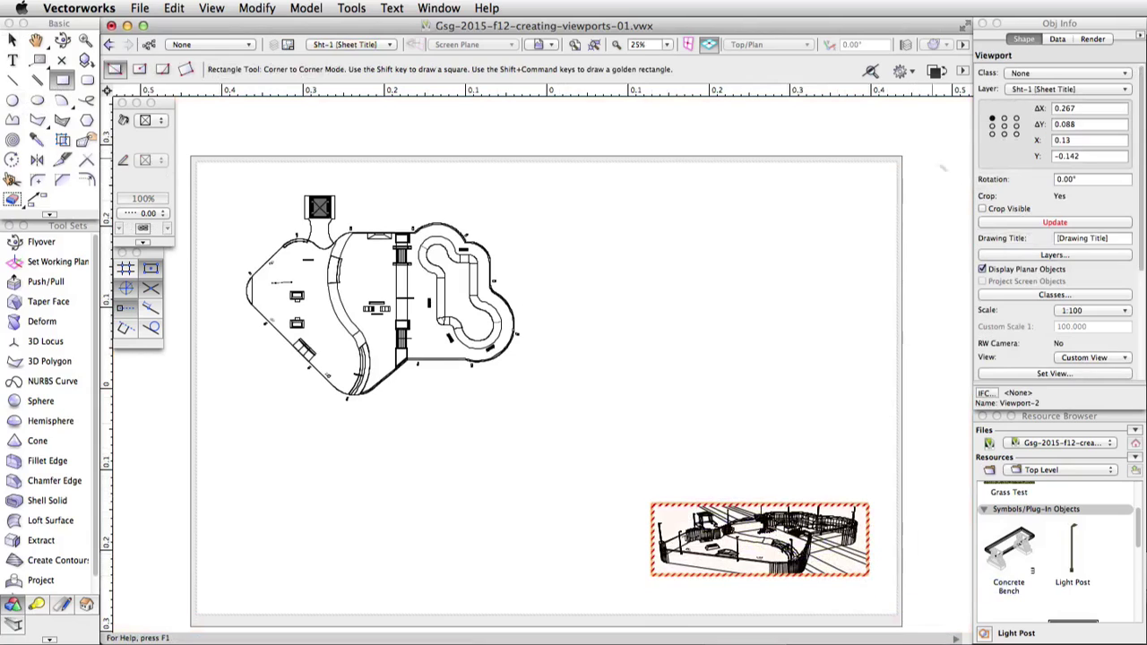
left_click(1005, 223)
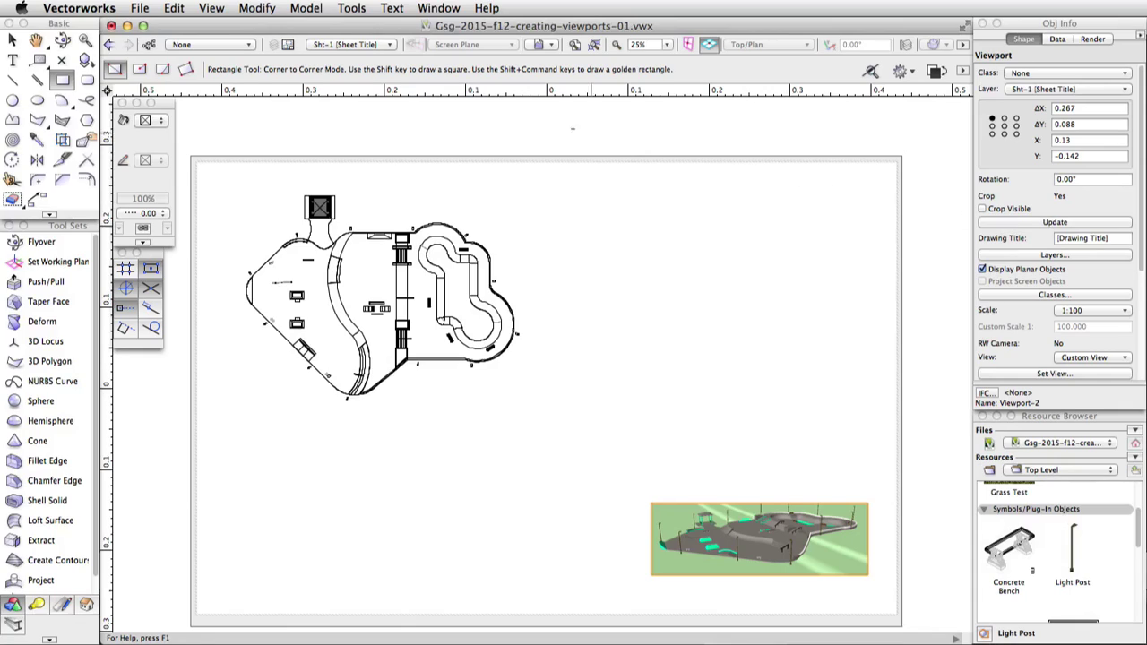
left_click(372, 45)
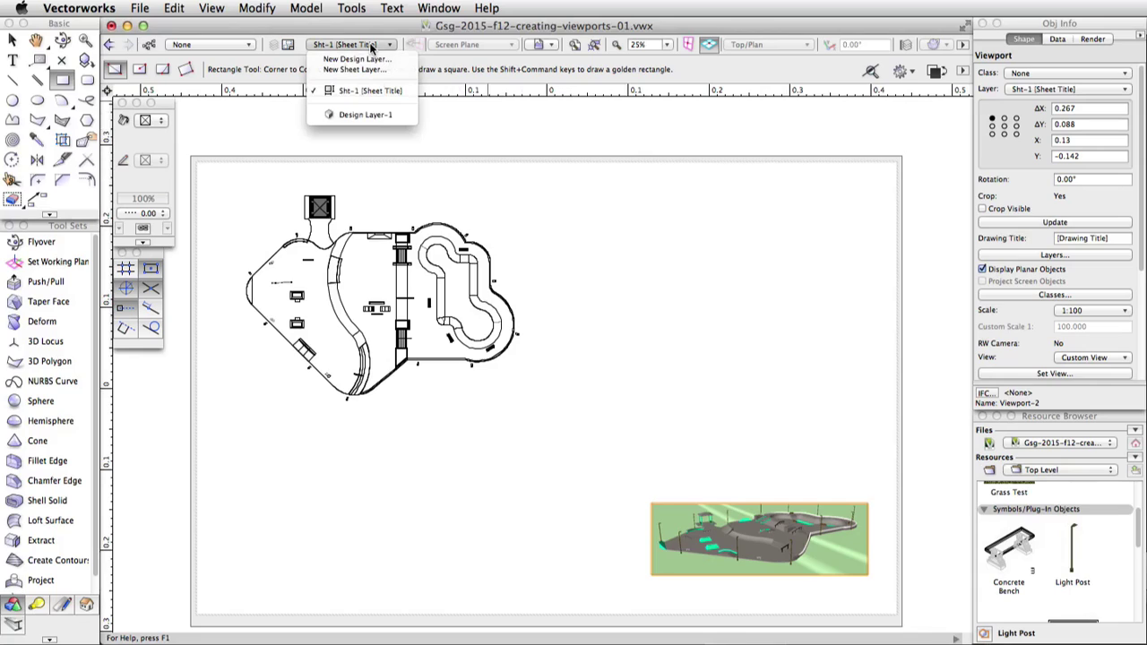
On Design Layer-1, fly a Left Rear Isometric view to a low close-up of the pavilion and benches.
left_click(376, 114)
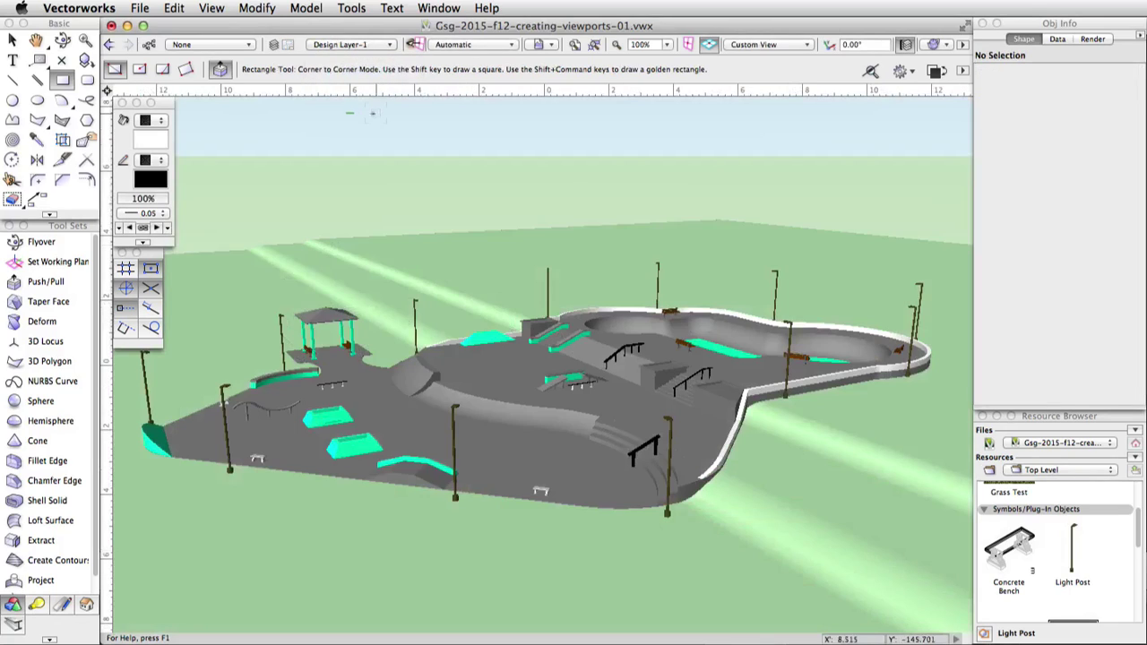
left_click(751, 46)
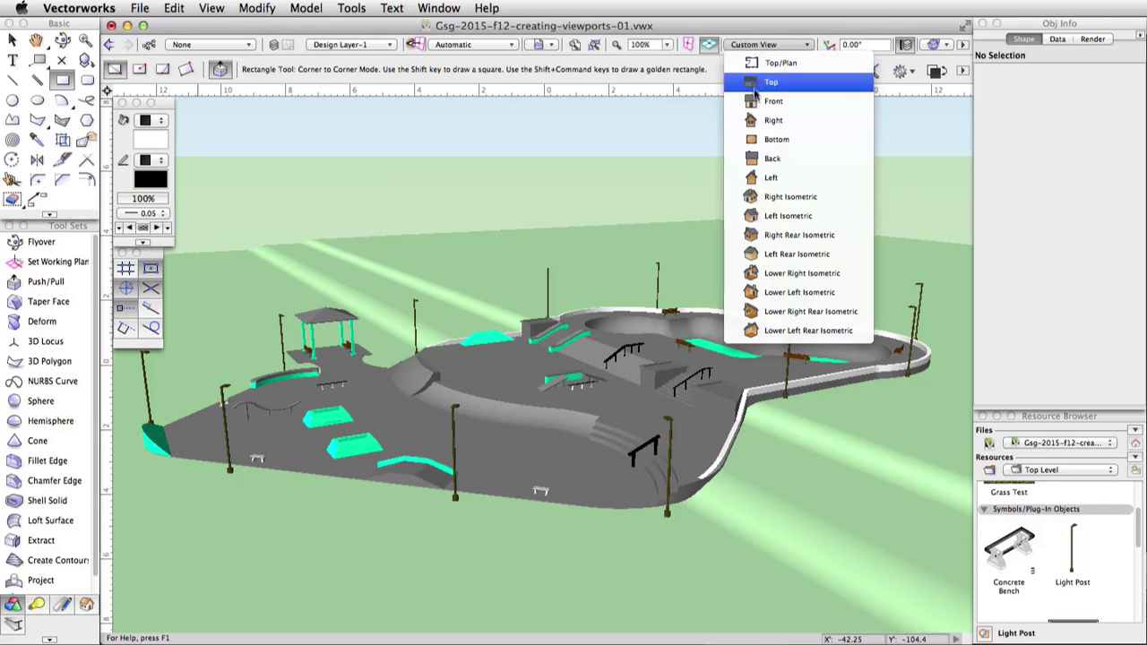
left_click(793, 254)
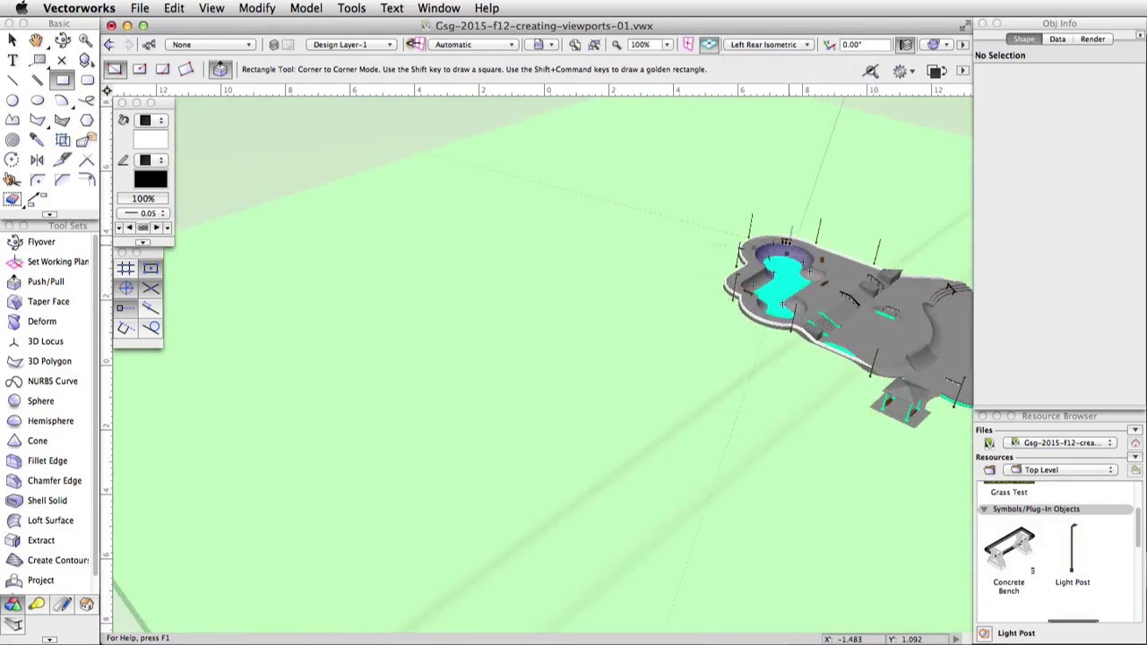
left_click(62, 39)
left_click_drag(578, 217, 583, 296)
left_click_drag(874, 325, 605, 325)
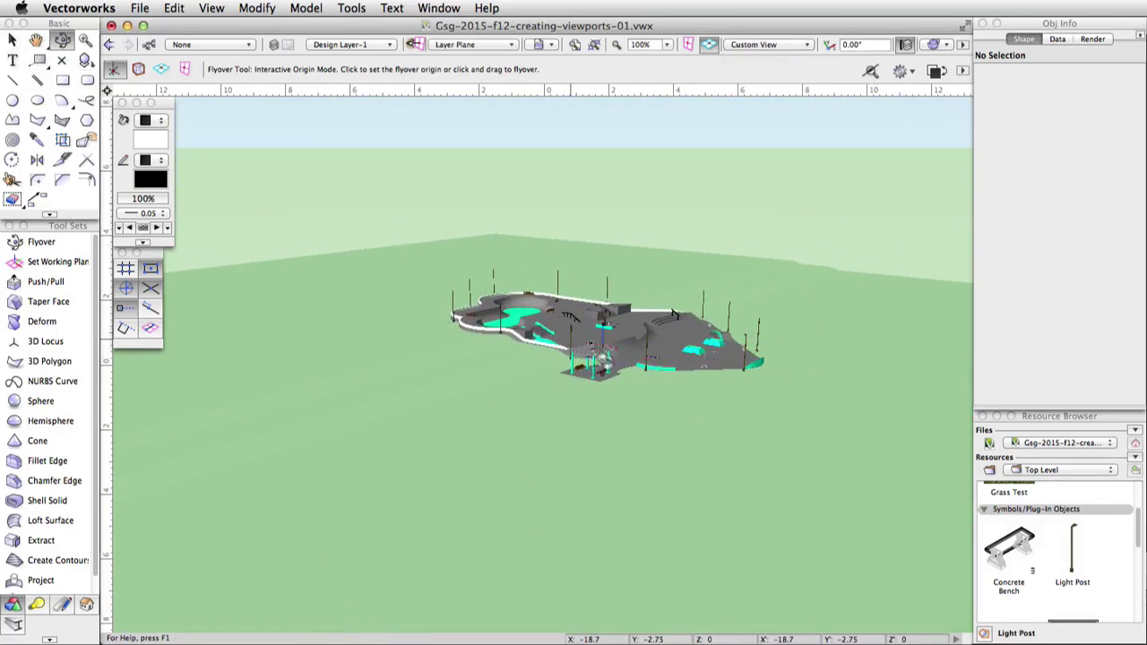
scroll(605, 325, "up", 5)
left_click_drag(567, 384, 584, 389)
scroll(546, 363, "up", 3)
scroll(546, 363, "up", 4)
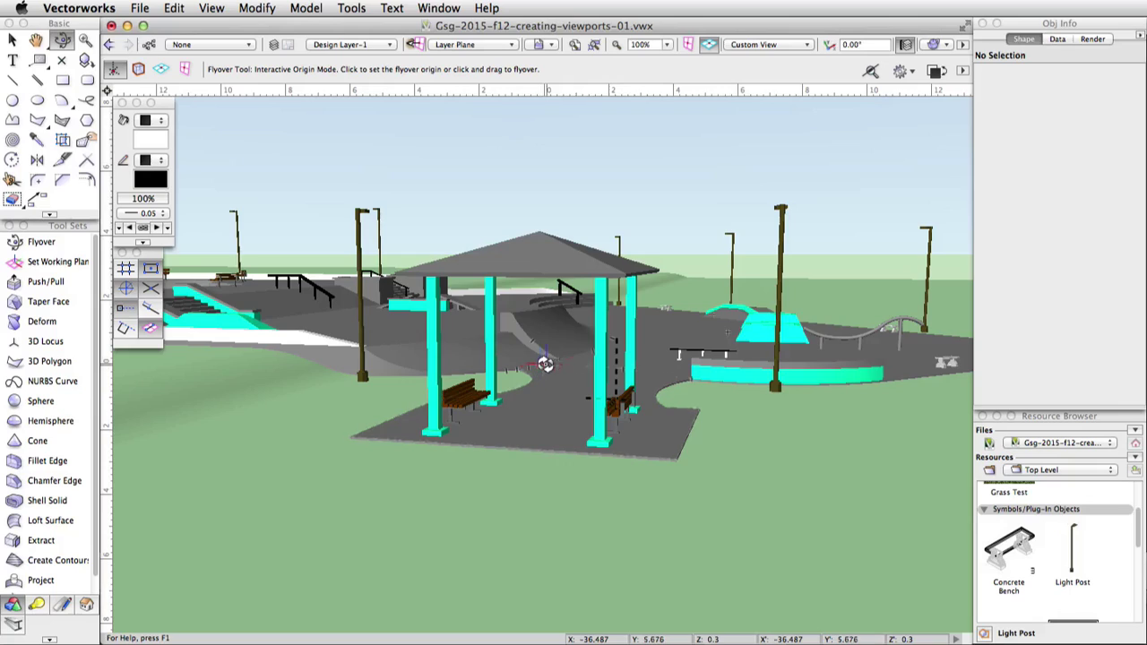
scroll(560, 374, "down", 2)
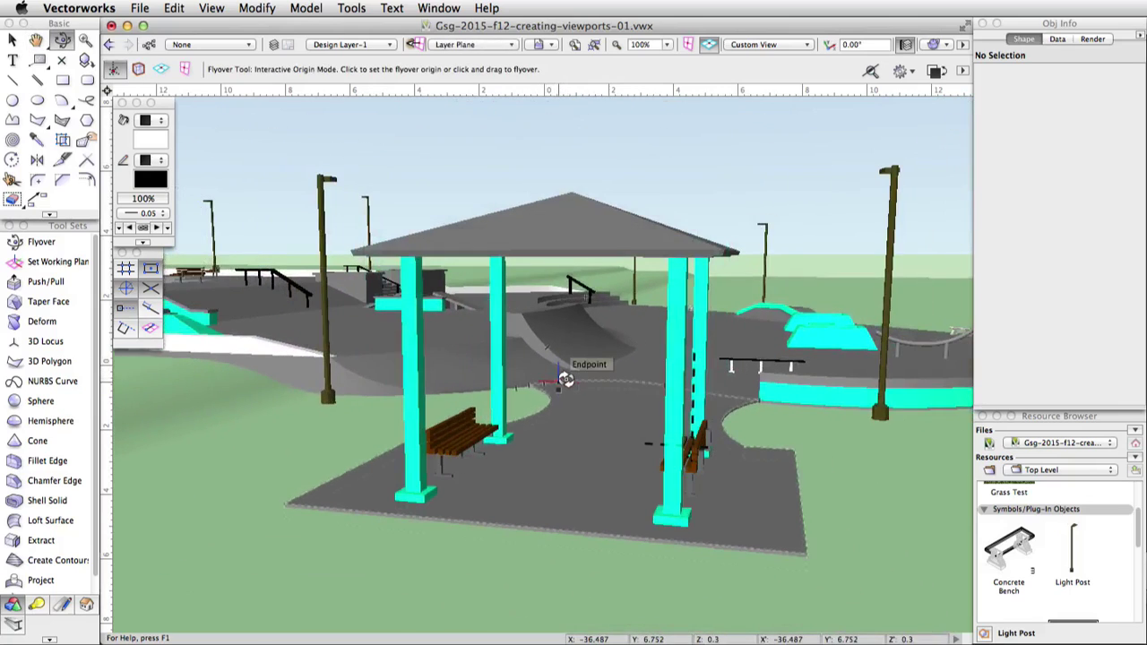
left_click(212, 8)
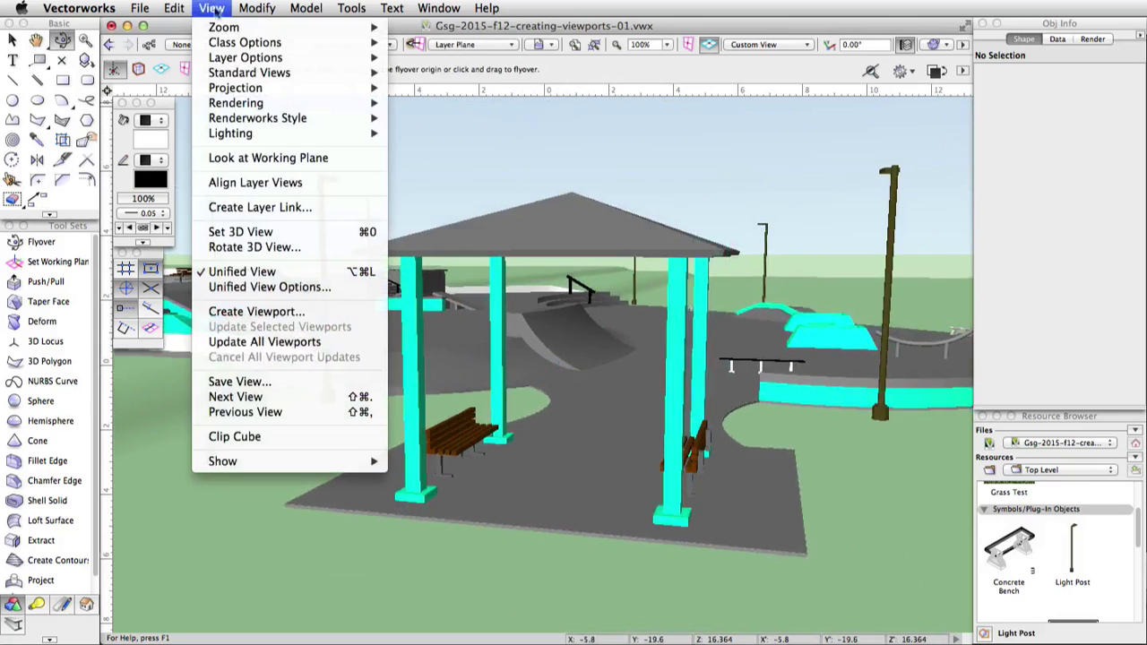
Create a third viewport of the pavilion view and move it to the sheet's upper right.
left_click(256, 311)
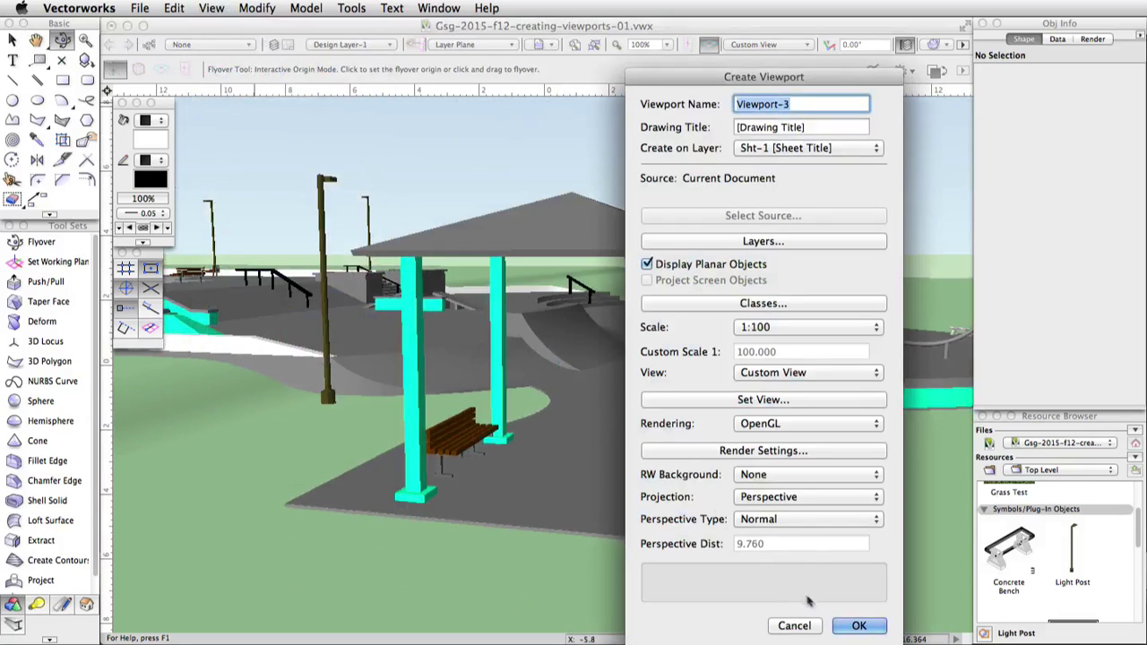
left_click(858, 626)
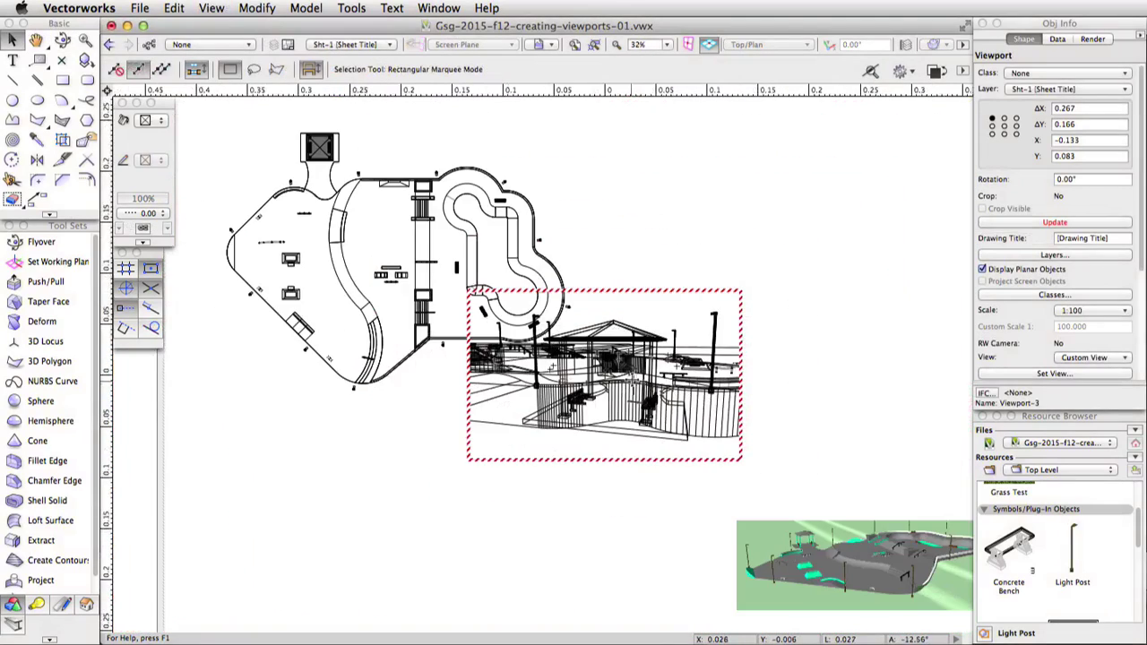
key("super+shift+6")
left_click_drag(618, 372, 760, 289)
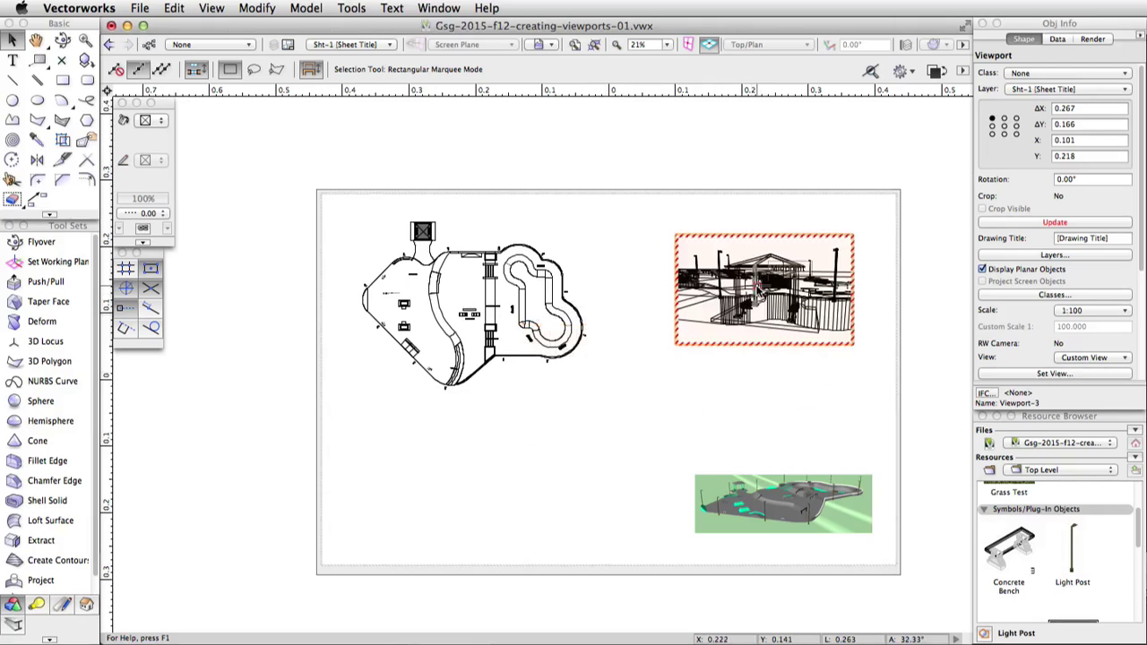
Crop Viewport-3 to a tight rectangle around the pavilion.
double_click(760, 286)
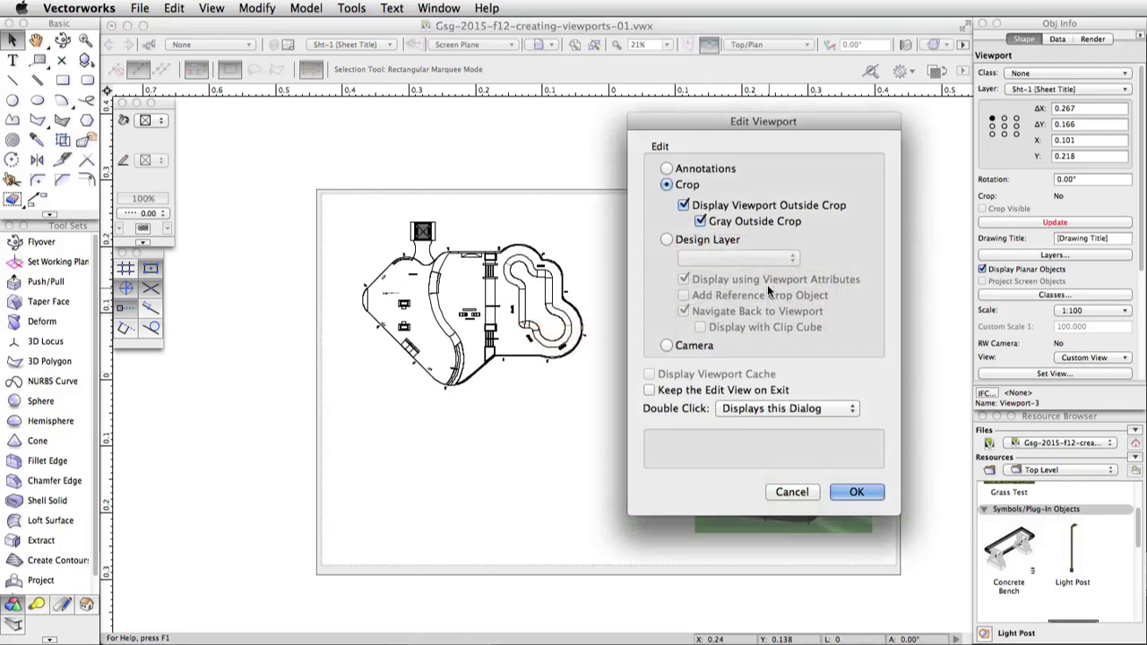
left_click(850, 492)
key("4")
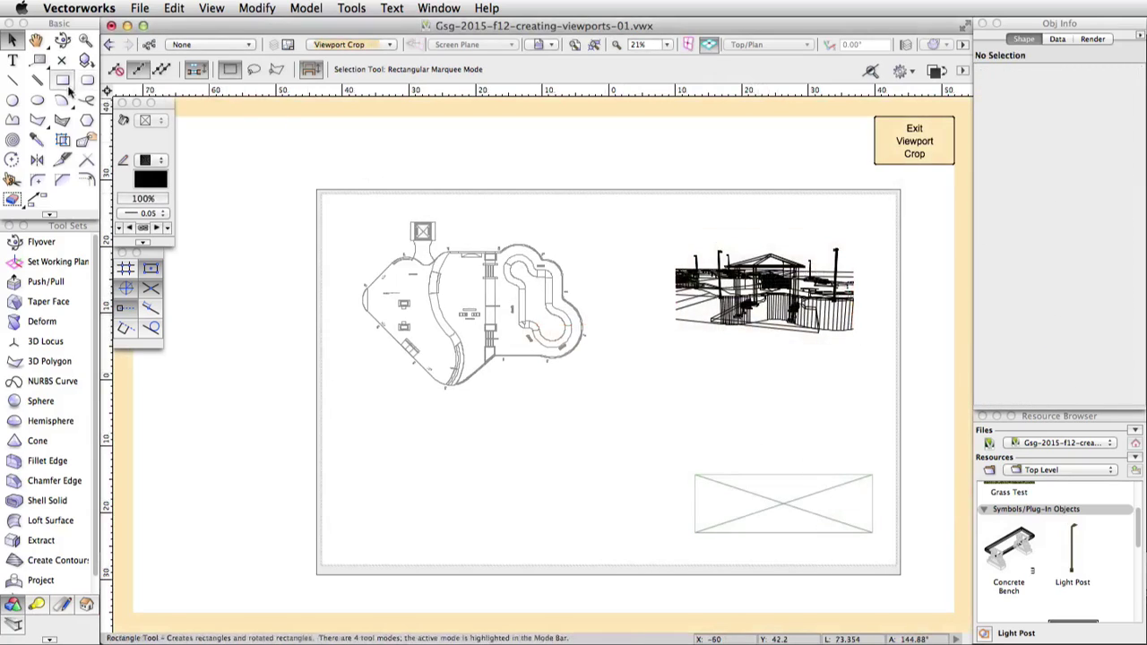
left_click(718, 251)
left_click(817, 332)
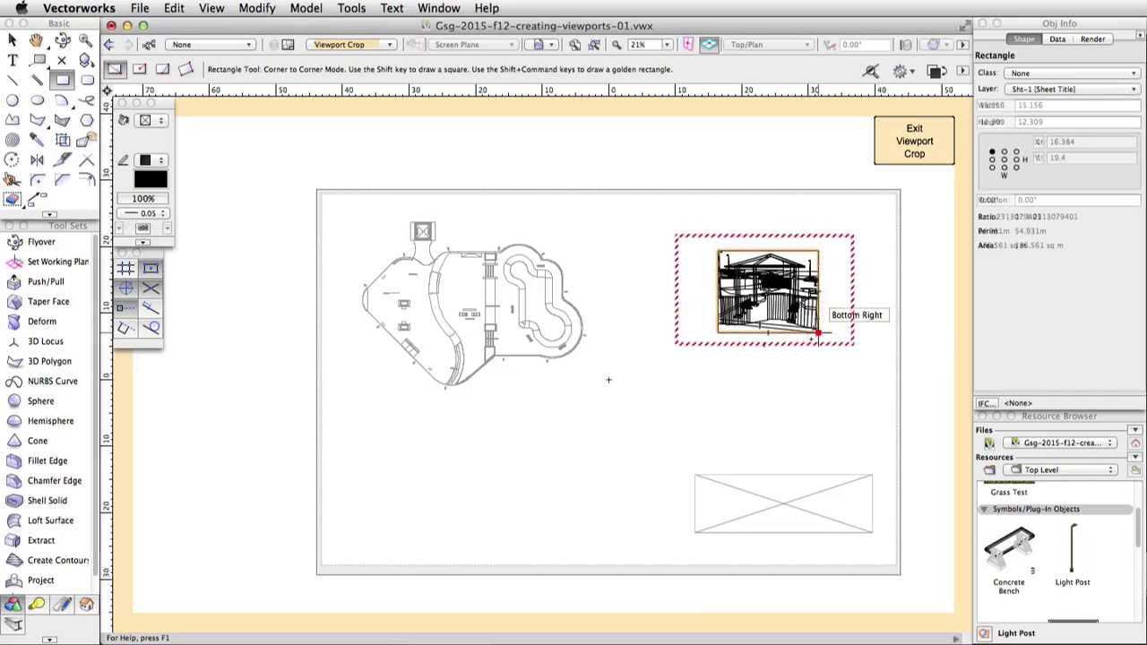
left_click(904, 153)
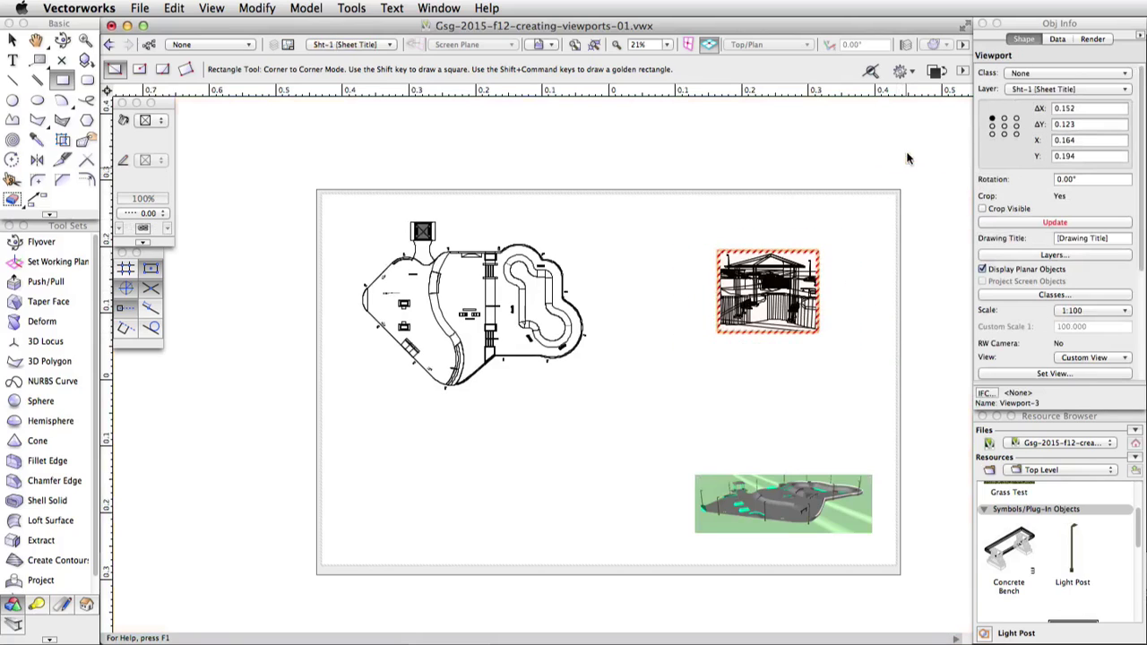
Set Viewport-3's foreground render to Hidden Line and update it to show the pavilion in colour.
scroll(995, 310, "down", 5)
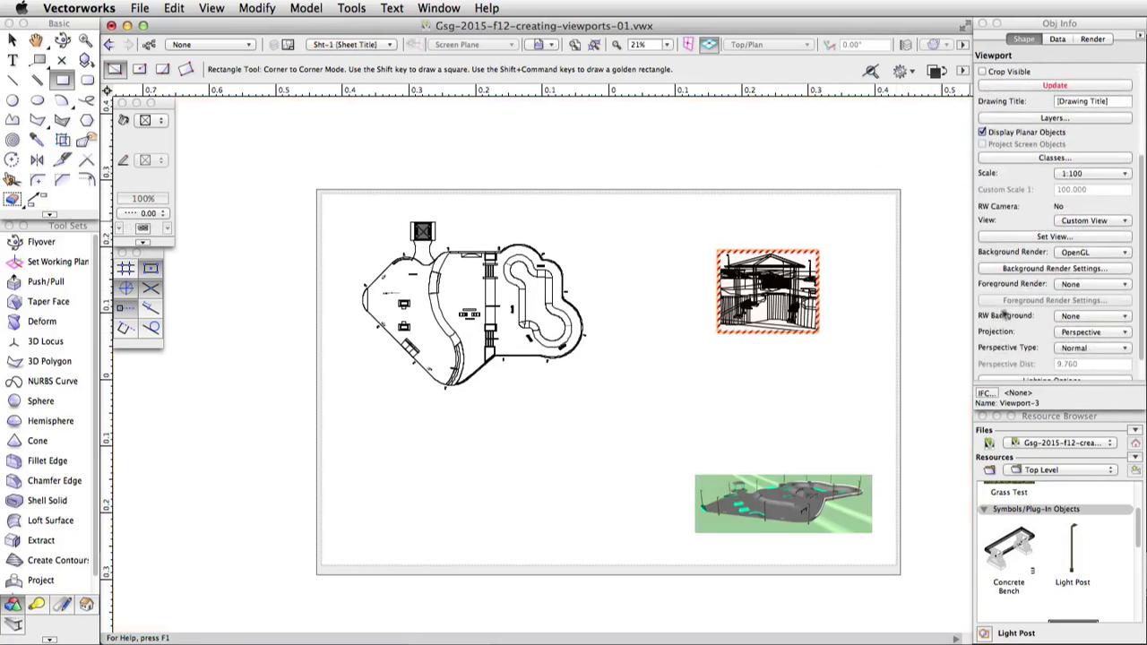
left_click(1072, 287)
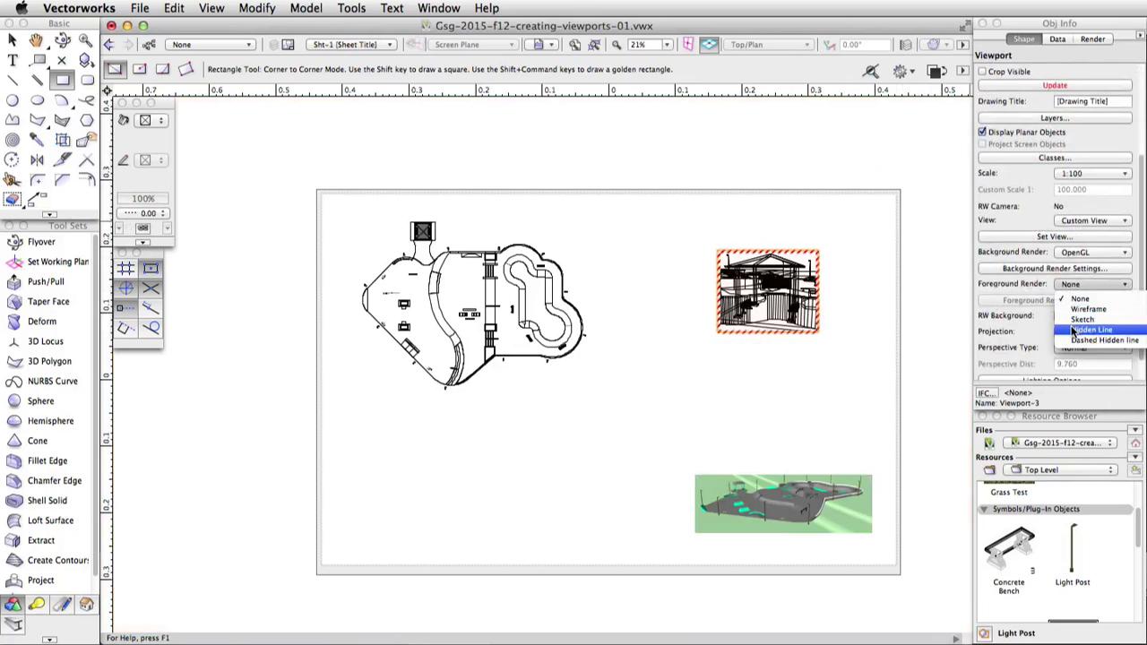
left_click(1074, 328)
left_click(1017, 85)
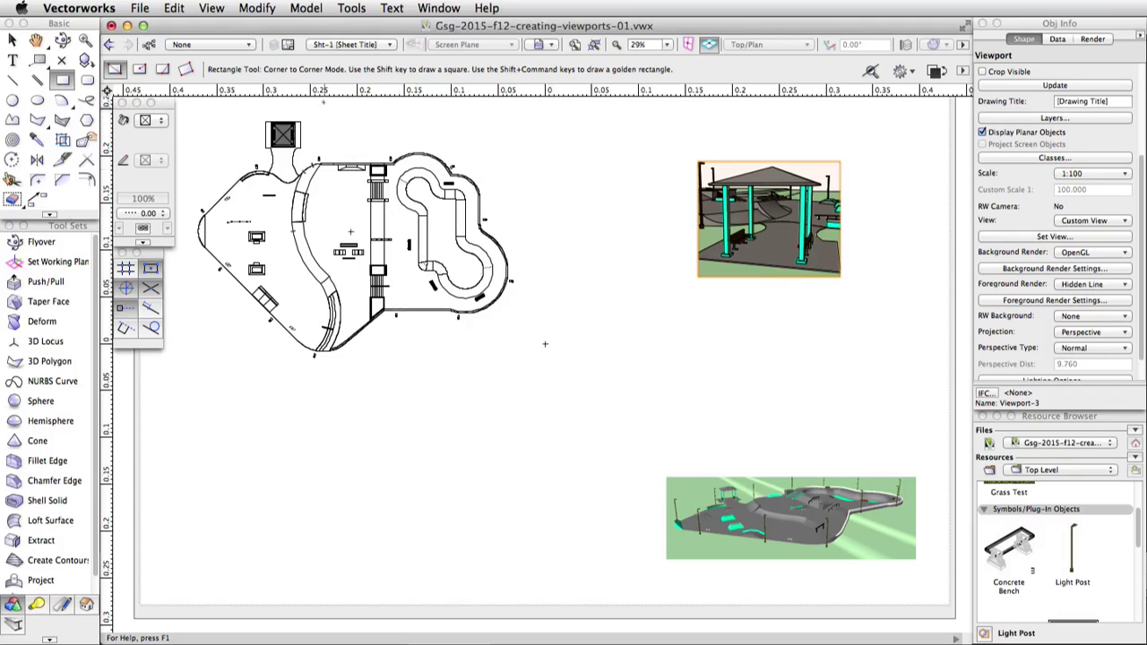
left_click(330, 44)
On Design Layer-1, fly the view over the park to frame the pool bowl.
left_click(368, 116)
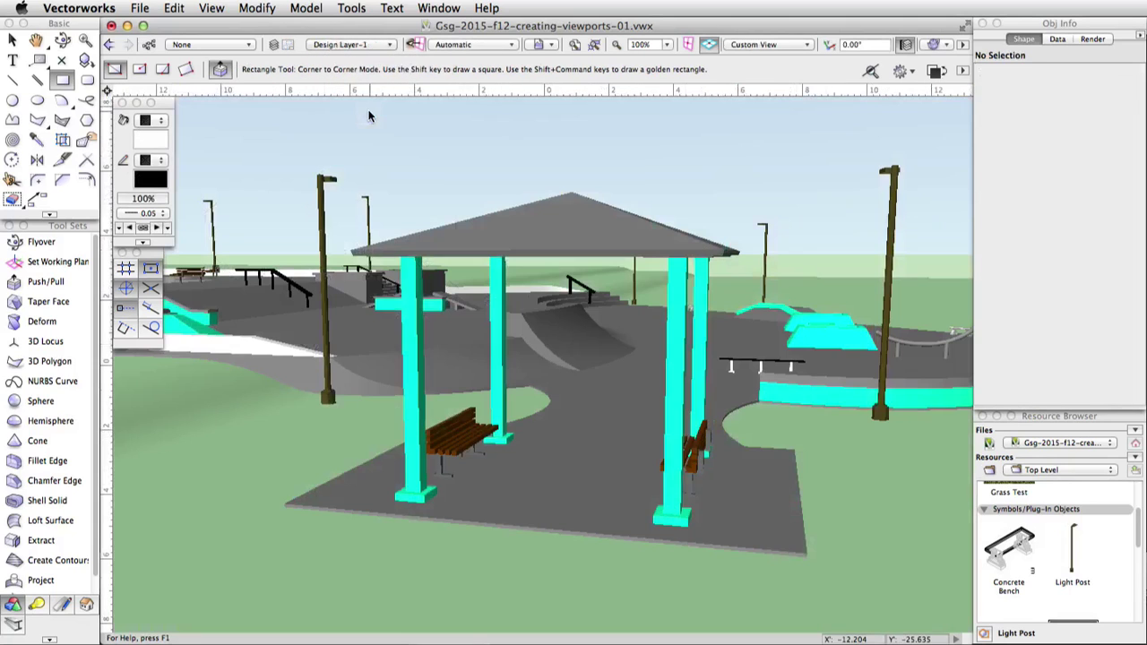
left_click(62, 40)
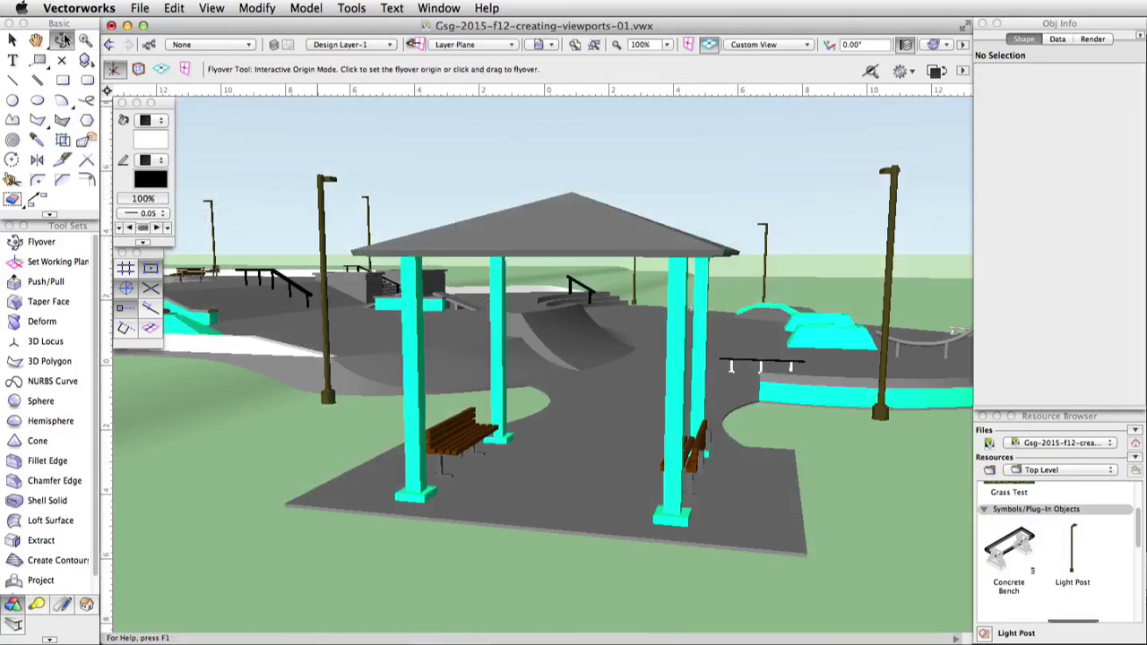
left_click_drag(574, 300, 627, 385)
scroll(627, 384, "up", 3)
key("h")
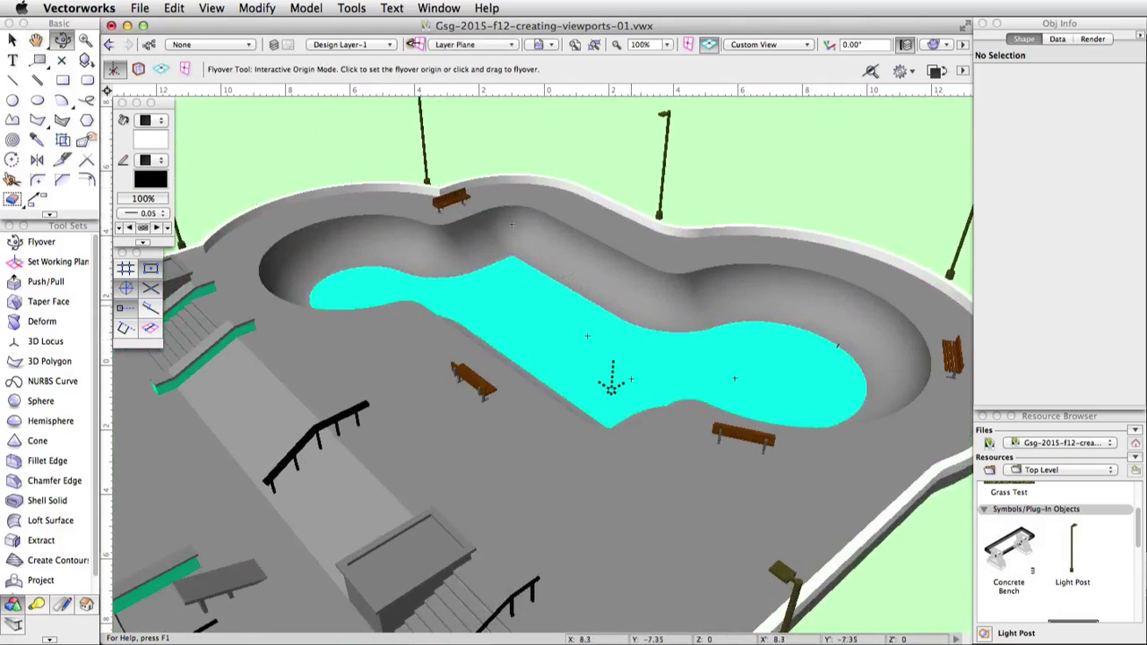
Create Viewport-4 from the pool view and move it toward the sheet's lower left.
left_click(213, 8)
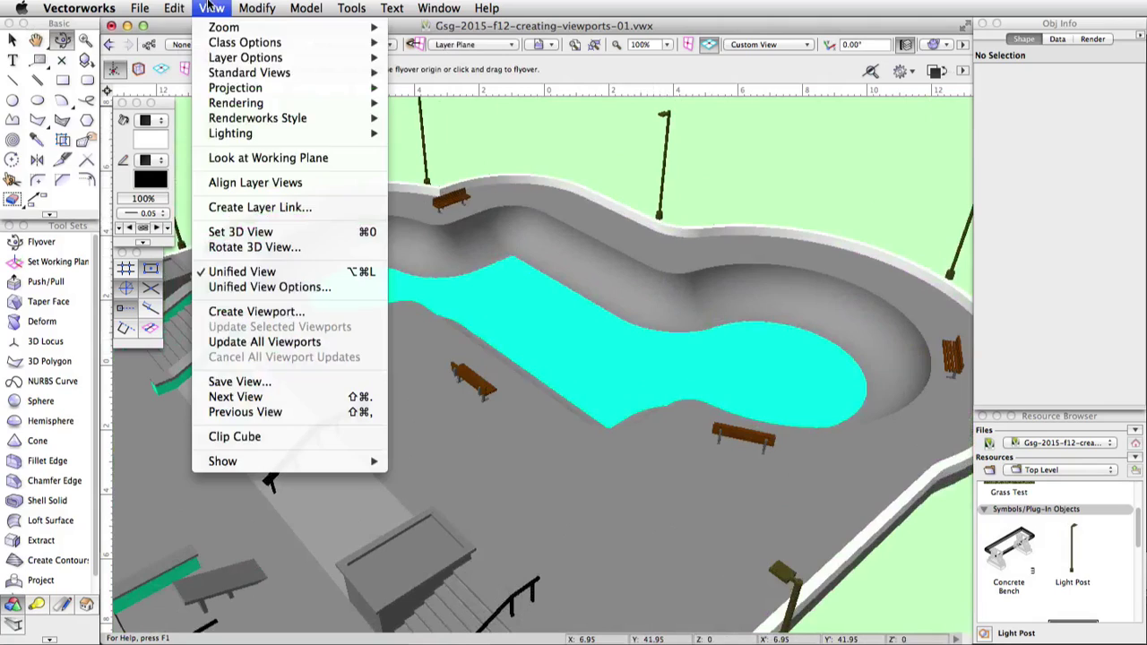
left_click(260, 311)
left_click(859, 626)
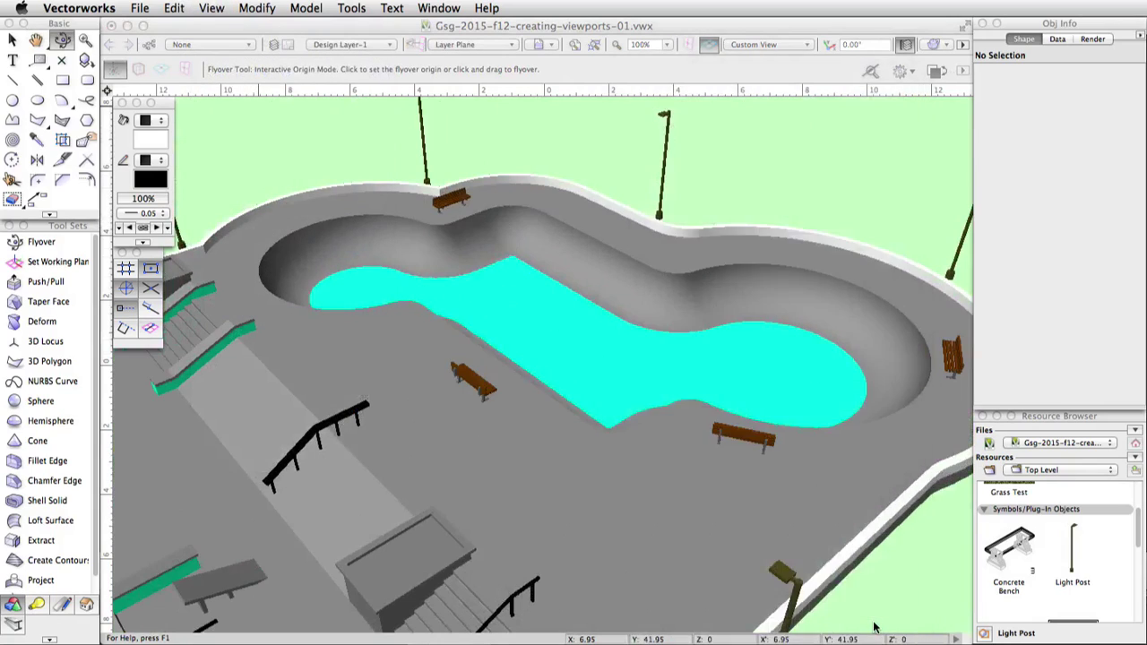
scroll(669, 384, "down", 4)
left_click_drag(620, 366, 484, 473)
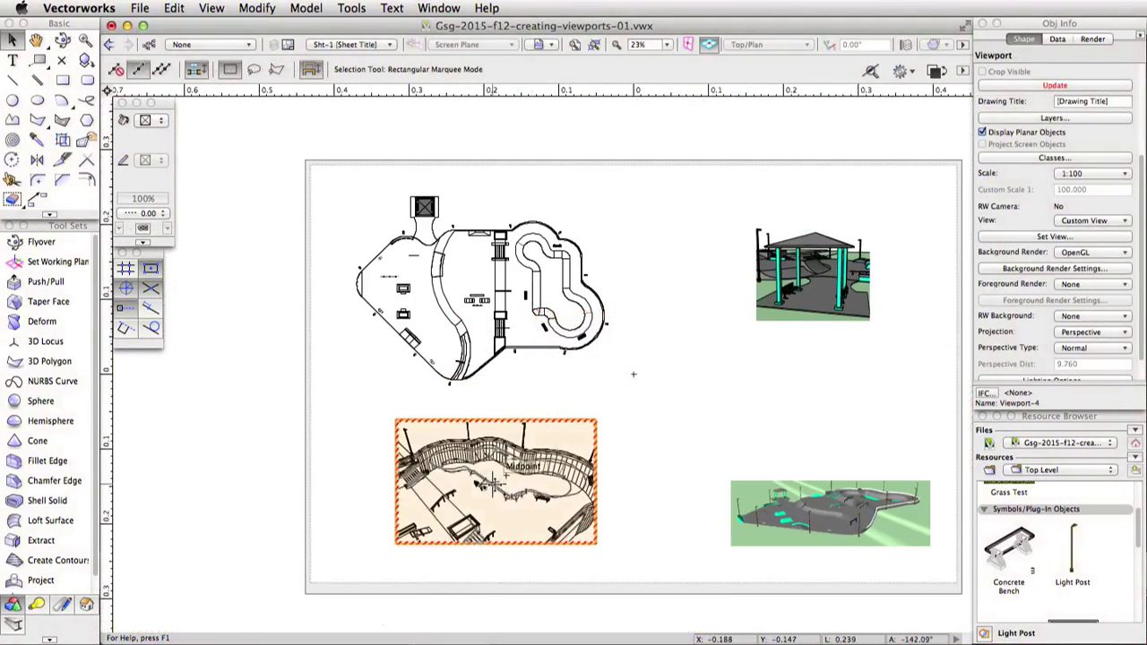
Crop Viewport-4 to a wide rectangular strip of the bowl.
double_click(483, 472)
left_click(857, 493)
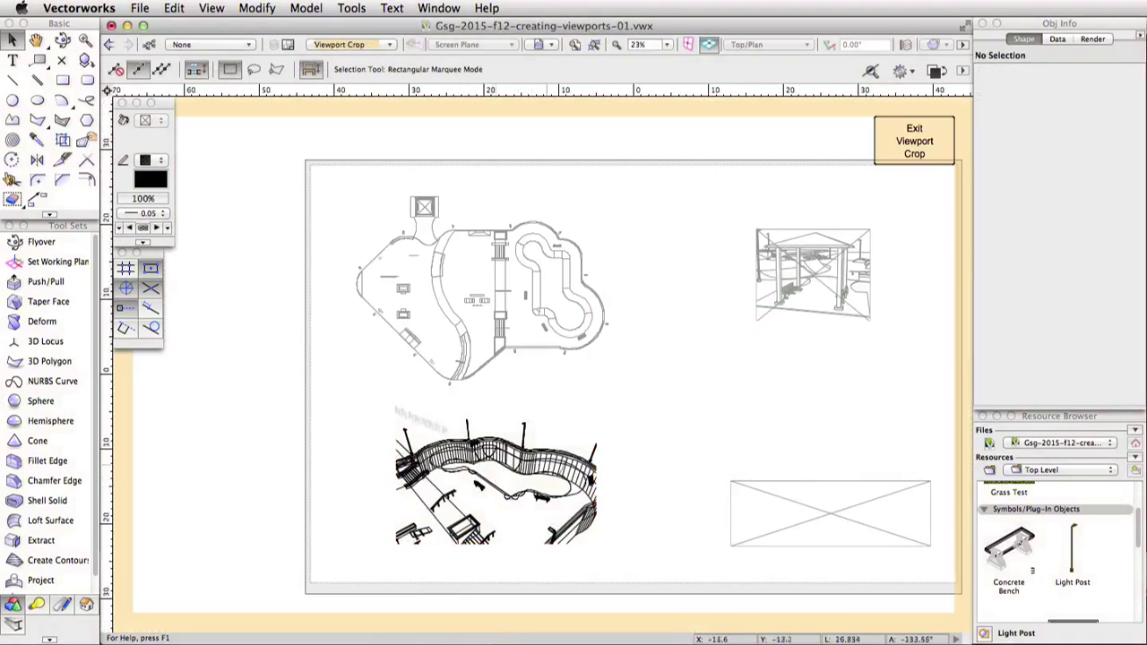
left_click(62, 80)
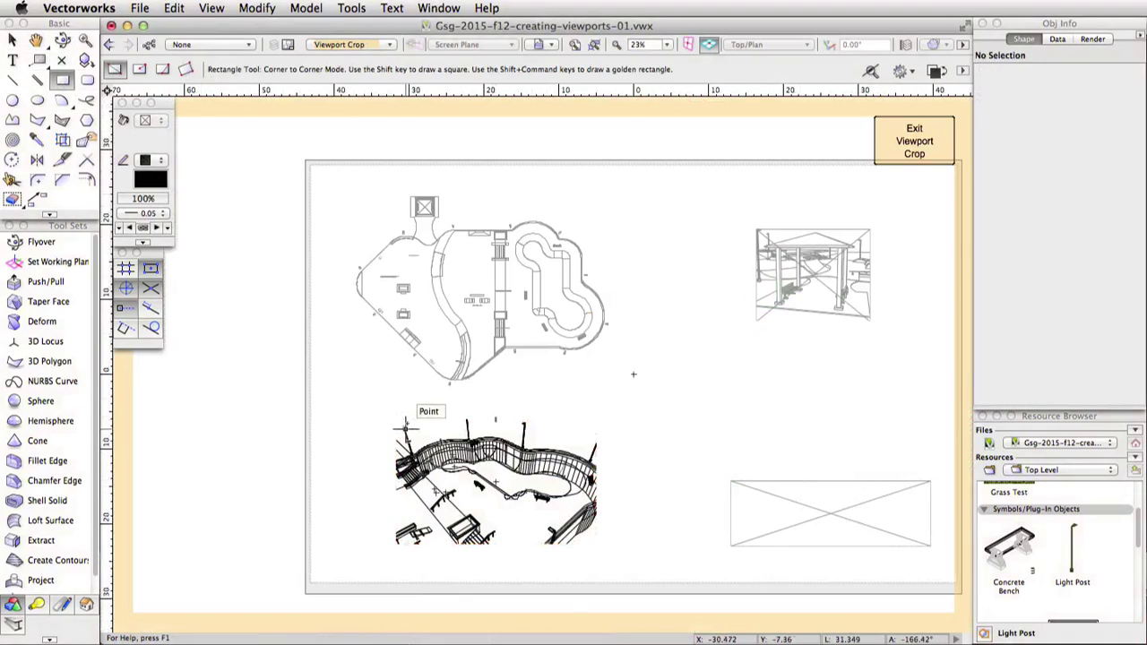
left_click(411, 417)
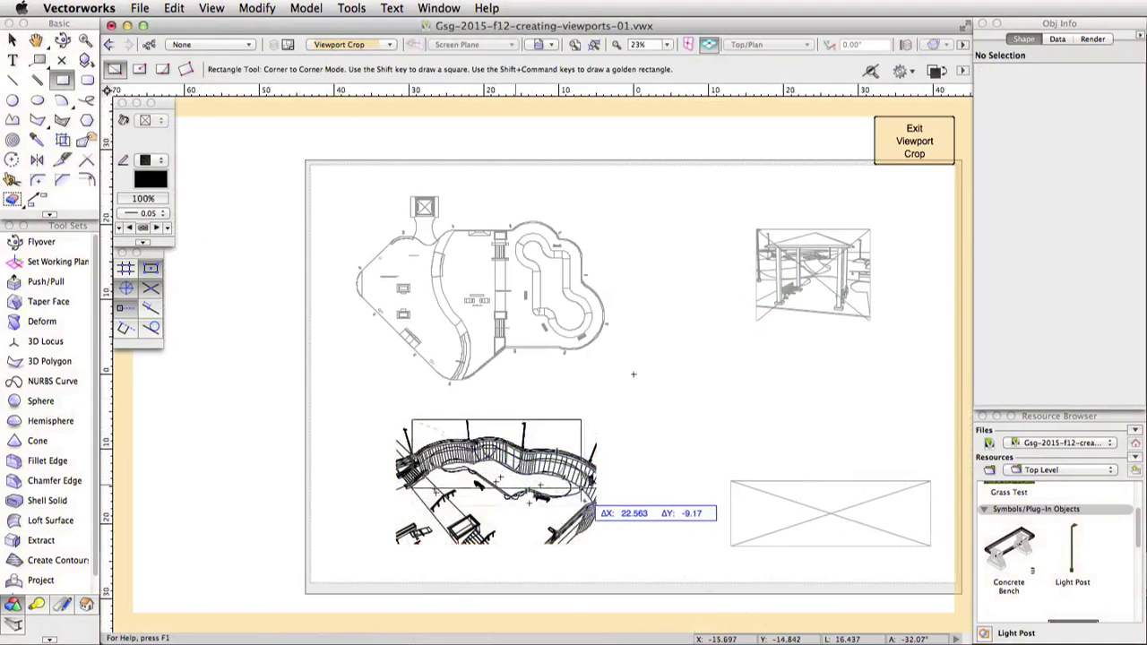
left_click(596, 507)
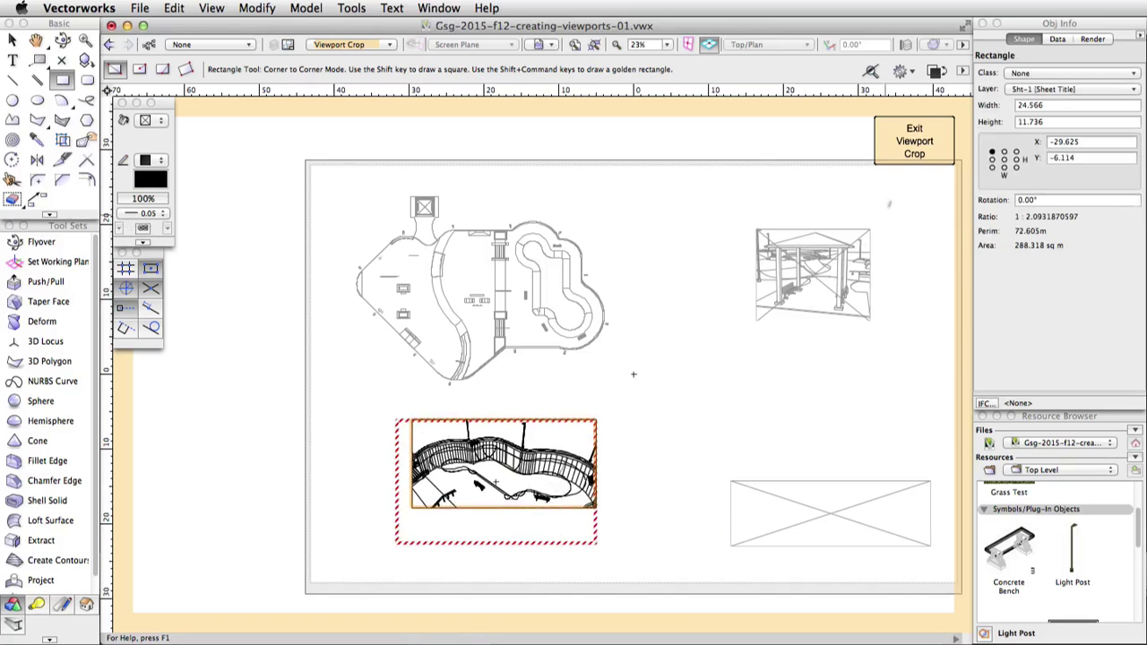
left_click(915, 140)
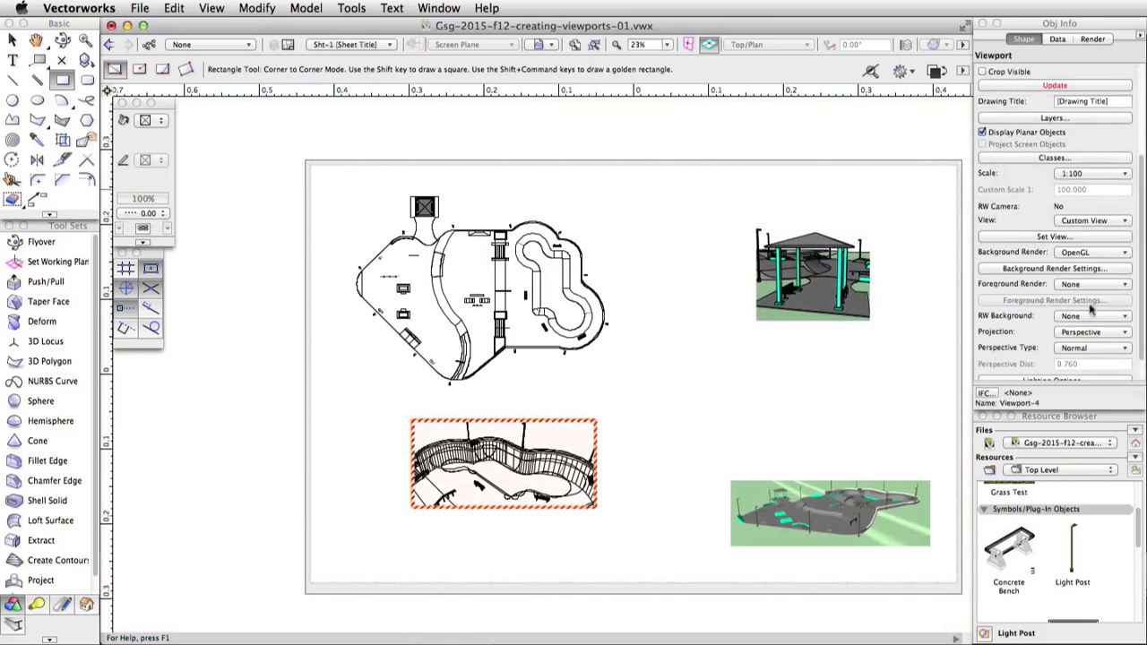
Render the cropped pool viewport with Hidden Line foreground rendering and update it.
left_click(1090, 284)
left_click(1090, 326)
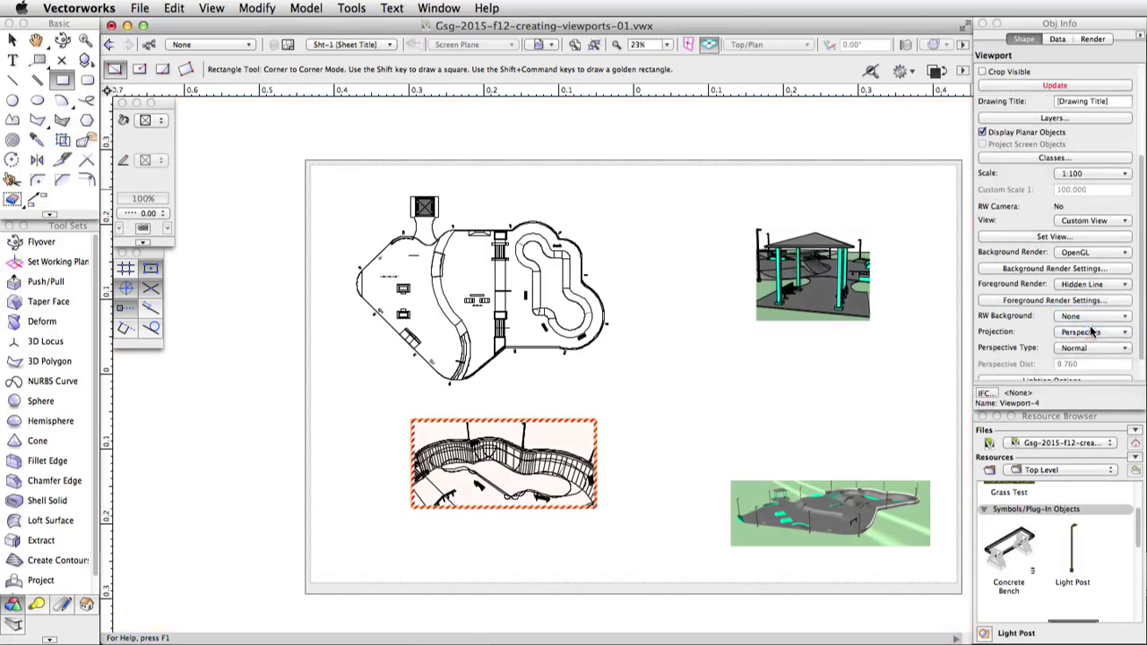
left_click(1055, 85)
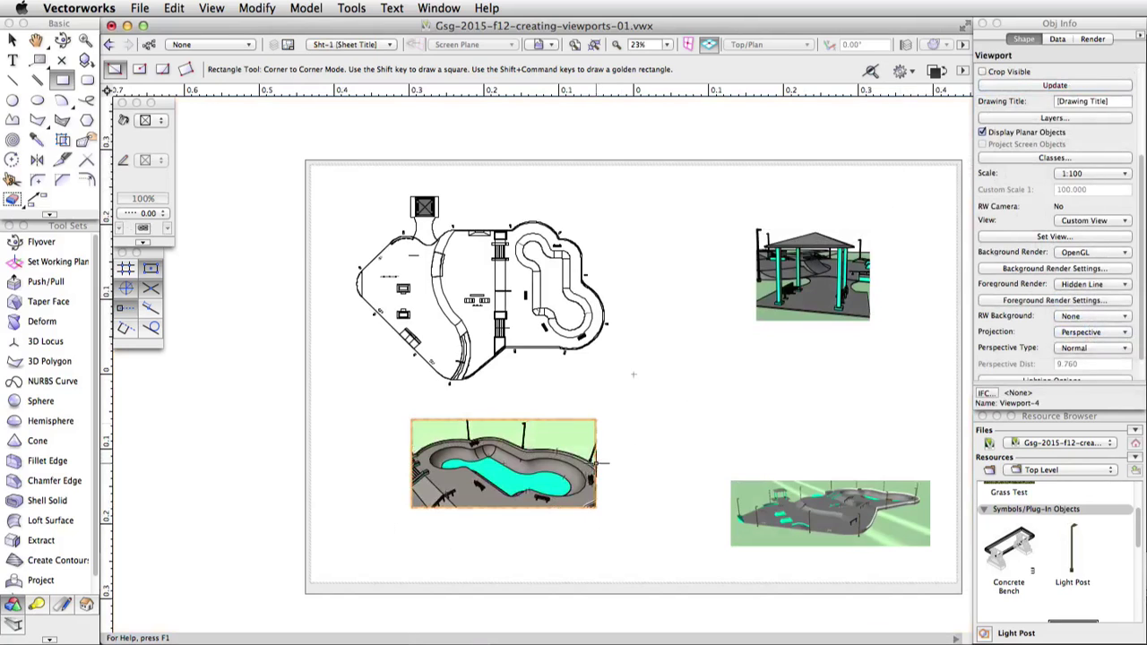
scroll(490, 459, "up", 4)
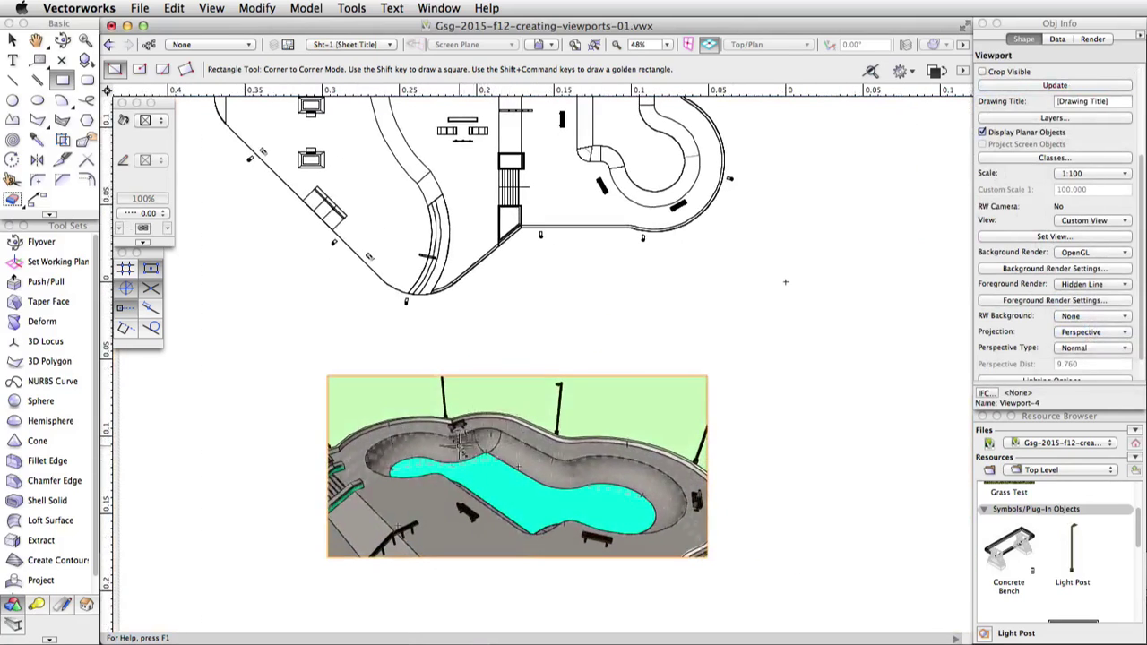
Set Viewport-4's Hidden Line smoothing angle to 15° and re-render it.
key("x")
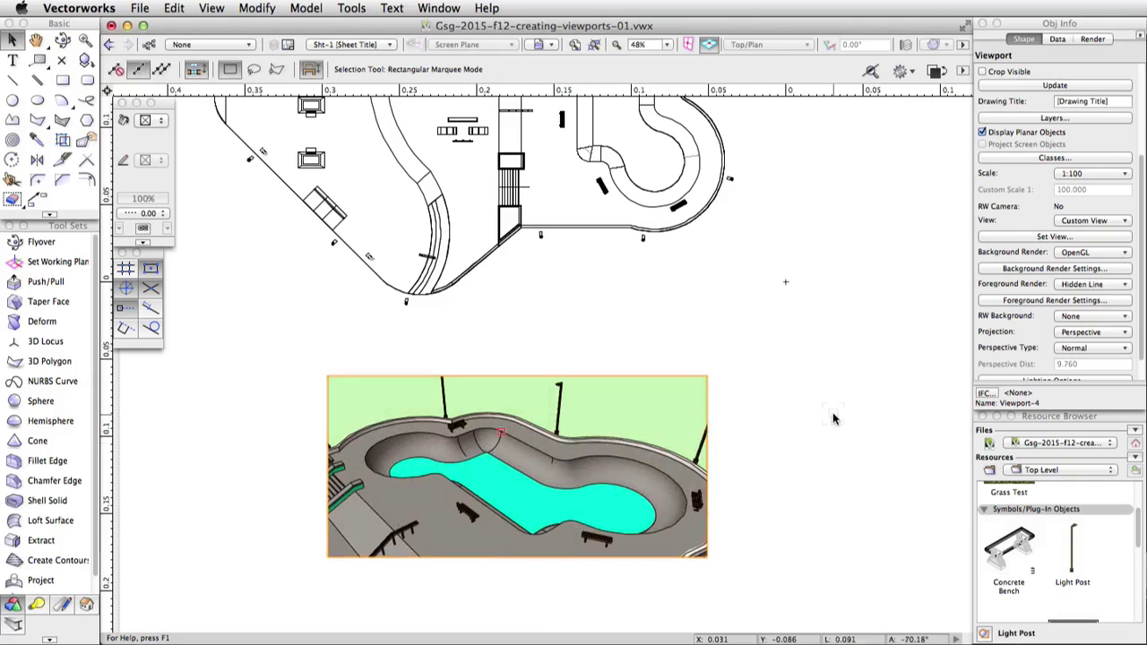
left_click(1002, 305)
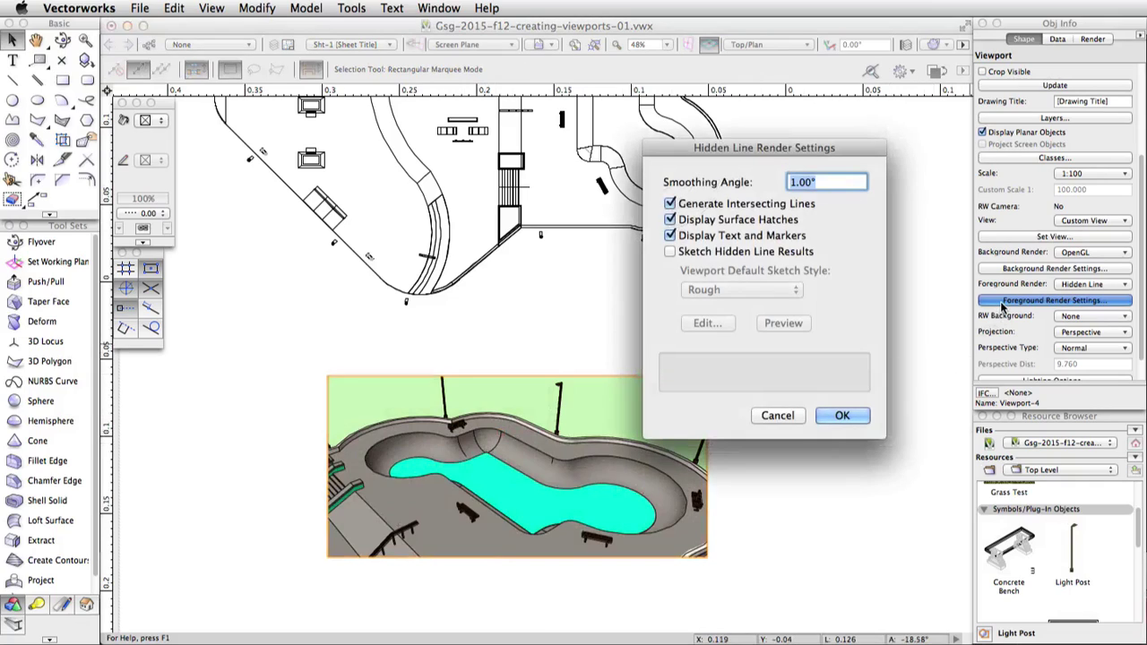
type("15")
left_click(846, 415)
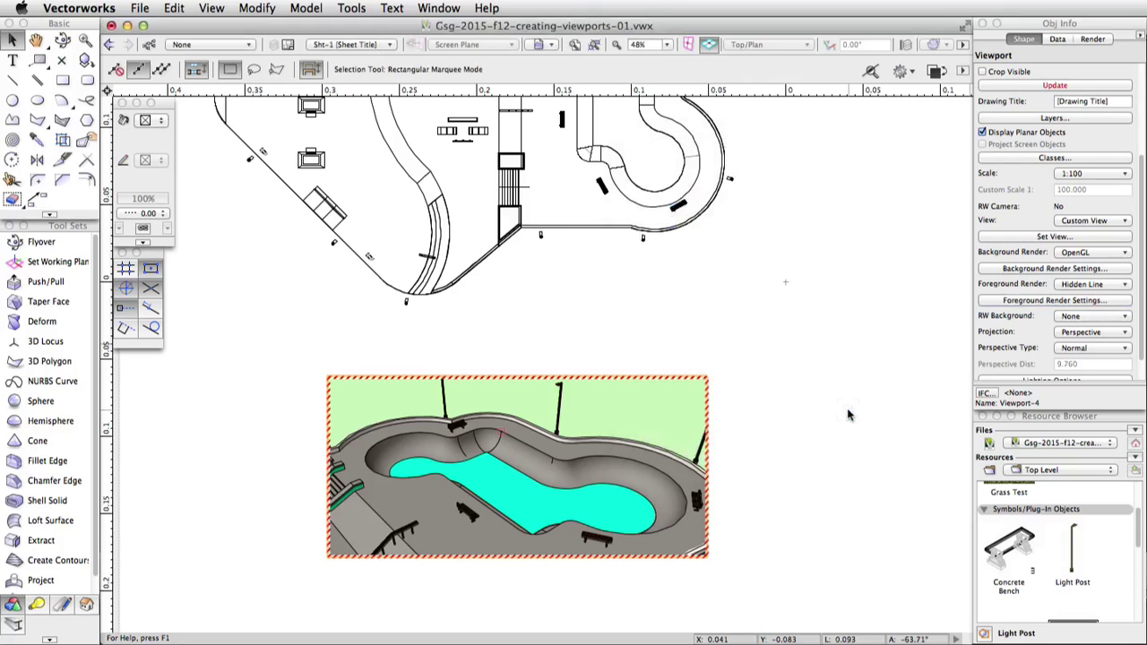
left_click(1012, 87)
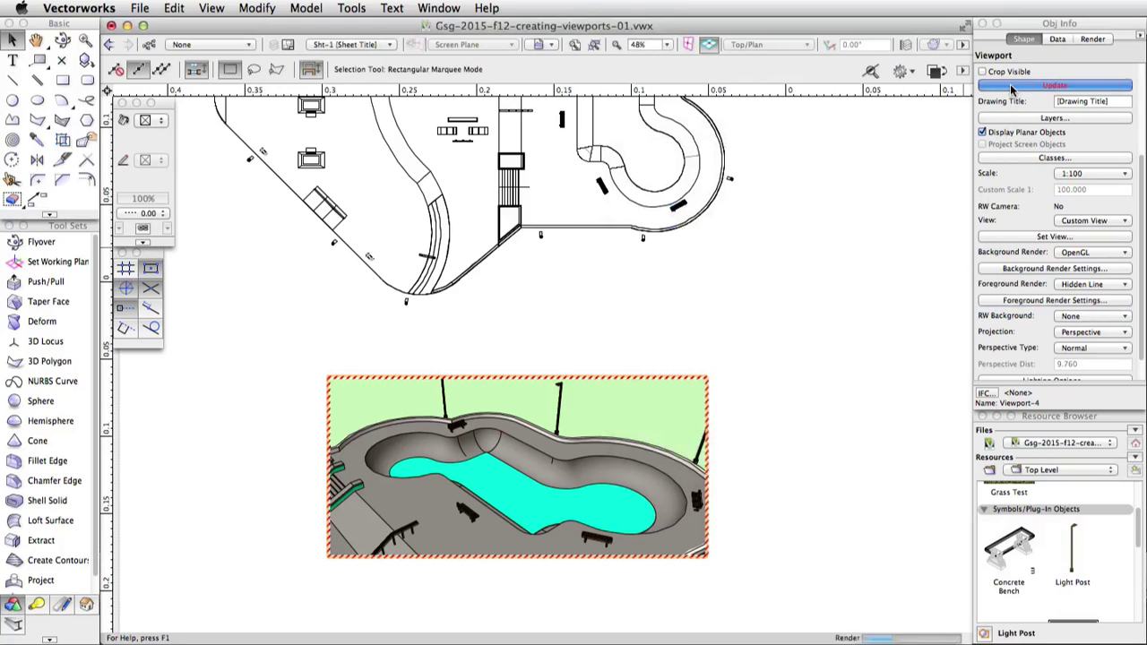
scroll(251, 546, "down", 5)
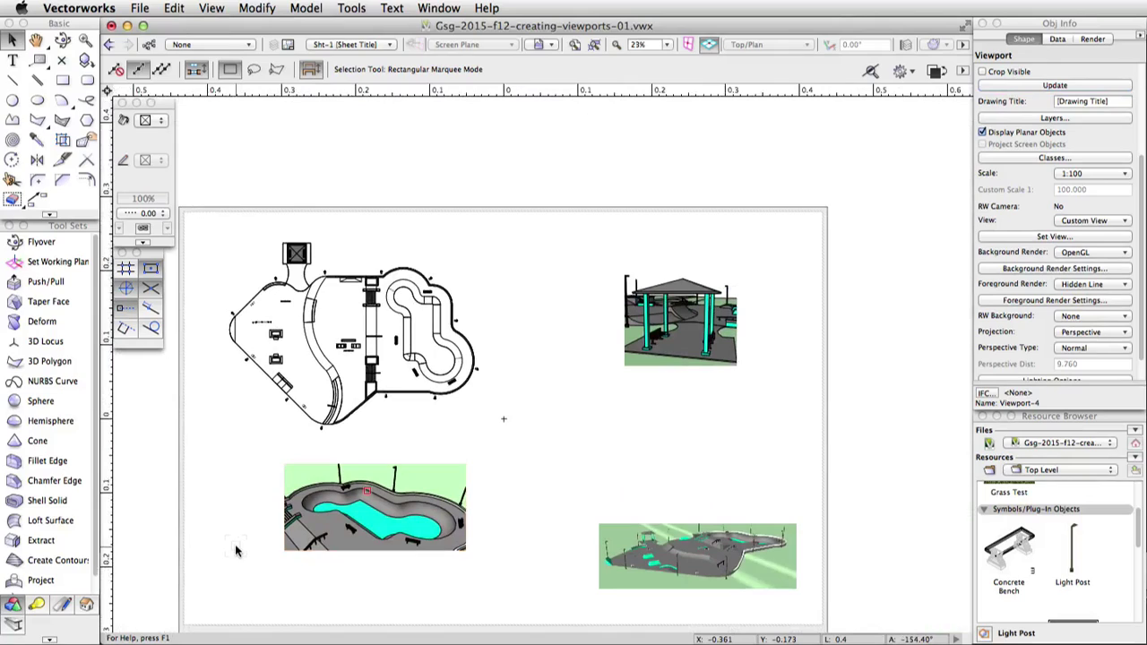
Give the pool, bottom-right and gazebo viewports a custom scale of 1:75.
left_click(288, 541)
left_click(651, 548, "shift")
left_click(679, 334, "shift")
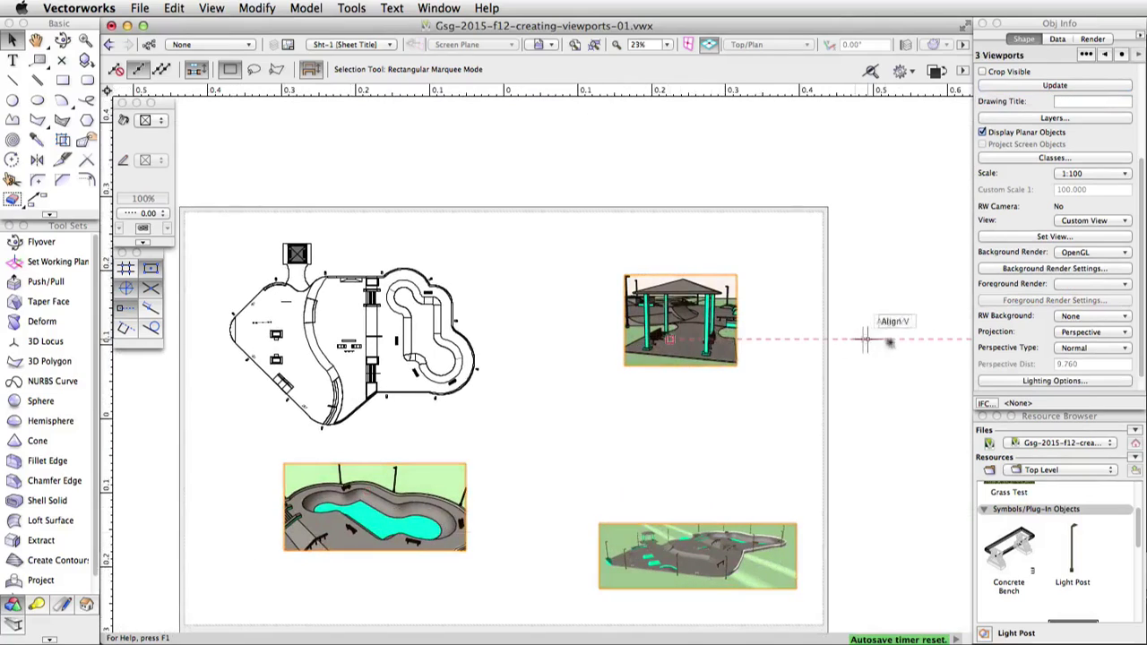
left_click(1093, 173)
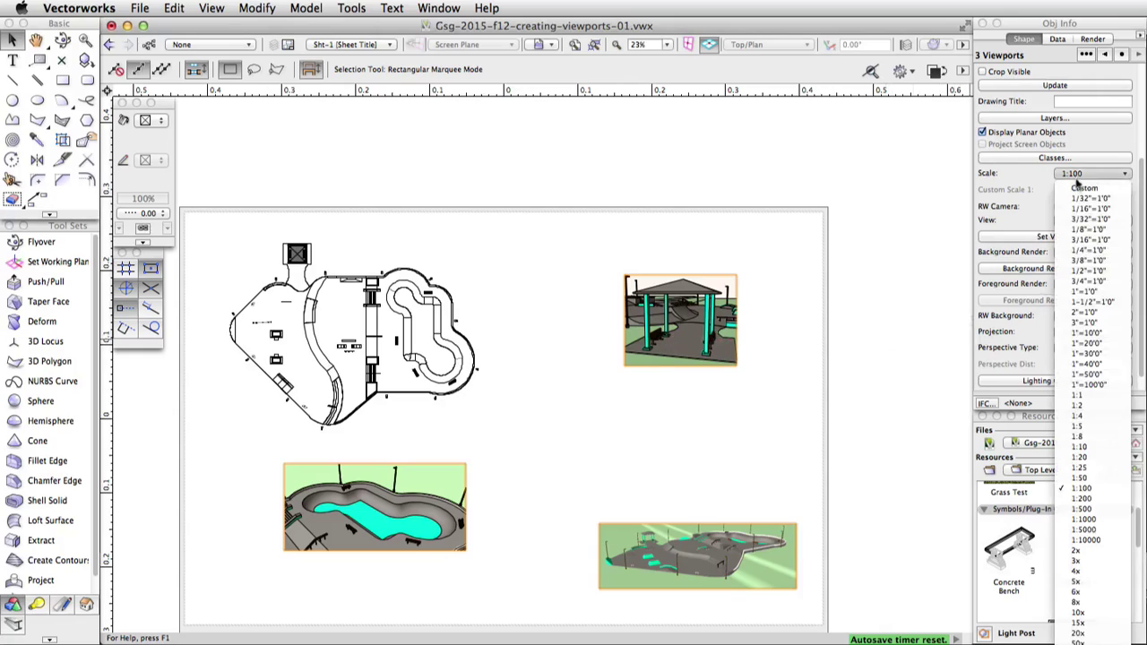
left_click(1075, 186)
left_click(1092, 190)
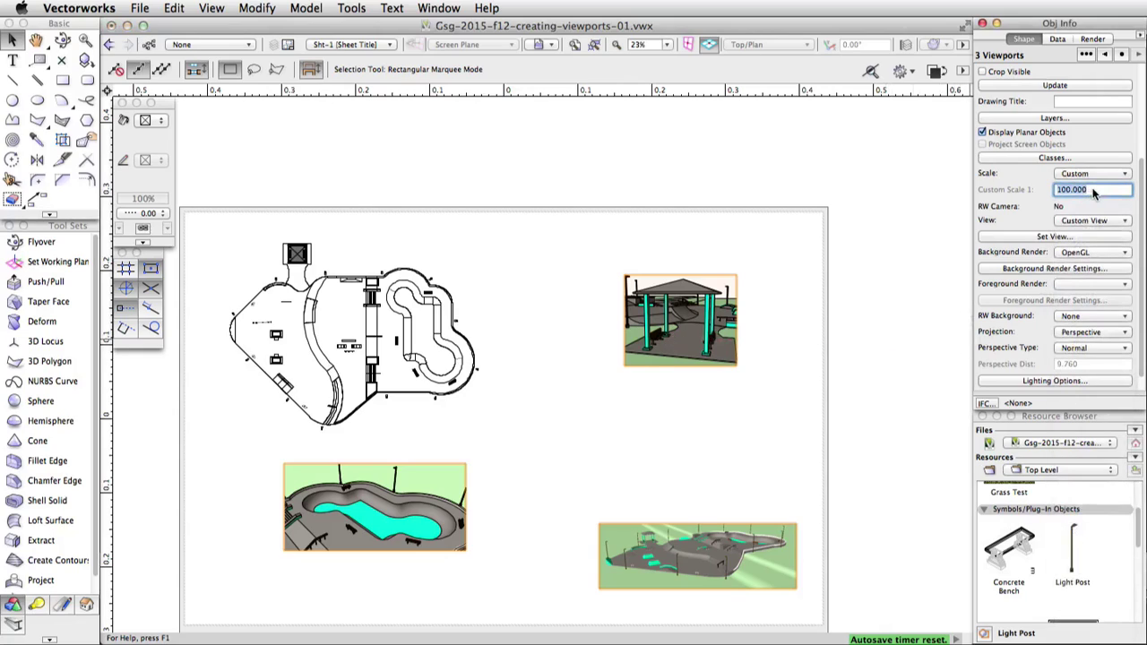
type("75")
key("Return")
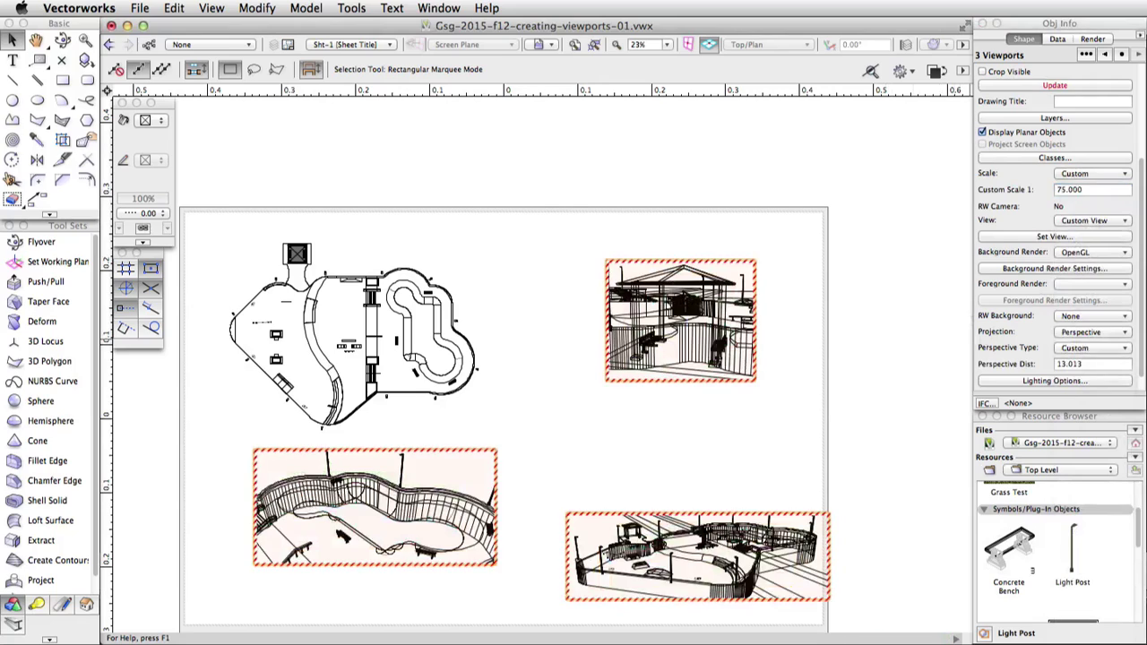
Move the bottom-right viewport up and left, then re-render the rescaled viewports.
left_click(733, 475)
left_click_drag(744, 518, 723, 491)
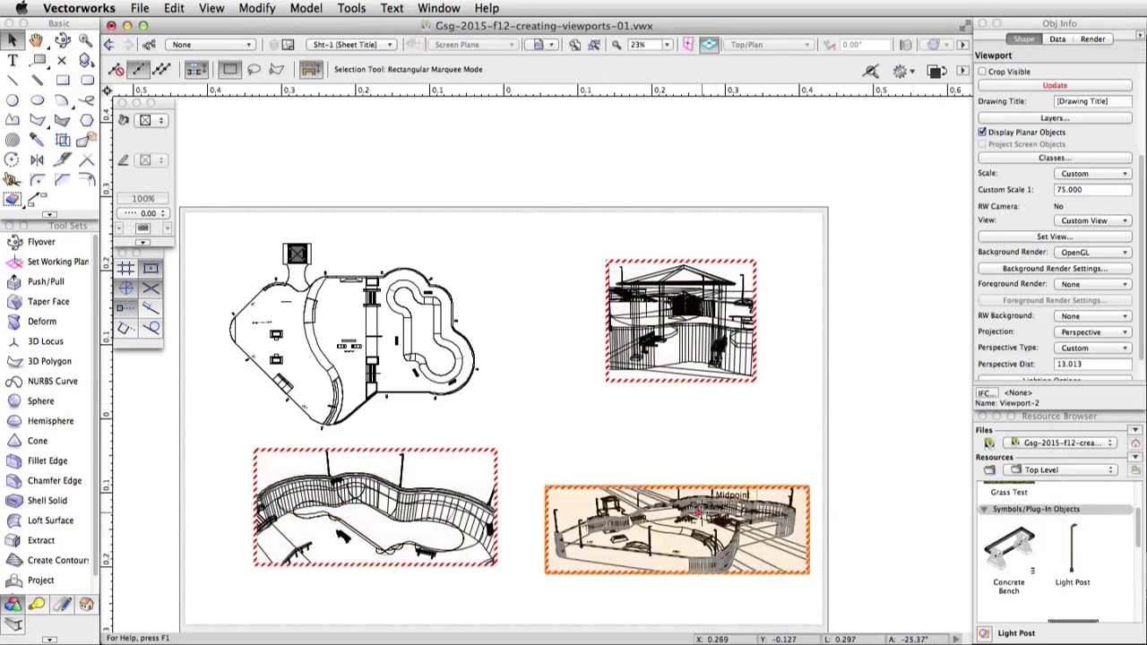
left_click(664, 333, "shift")
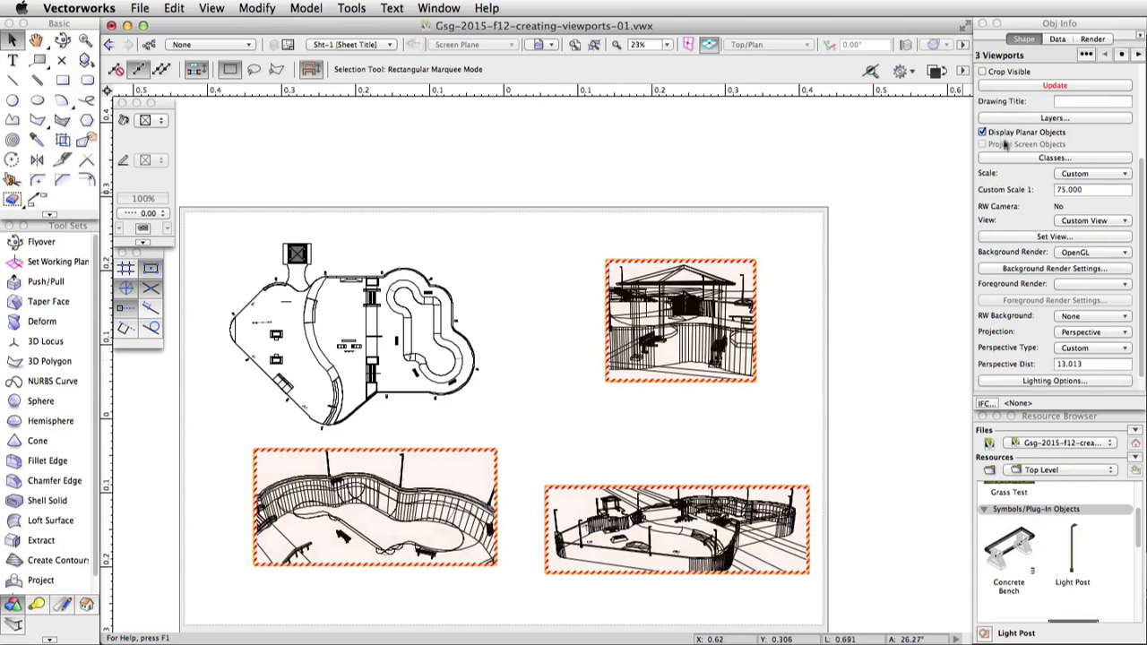
left_click(1055, 85)
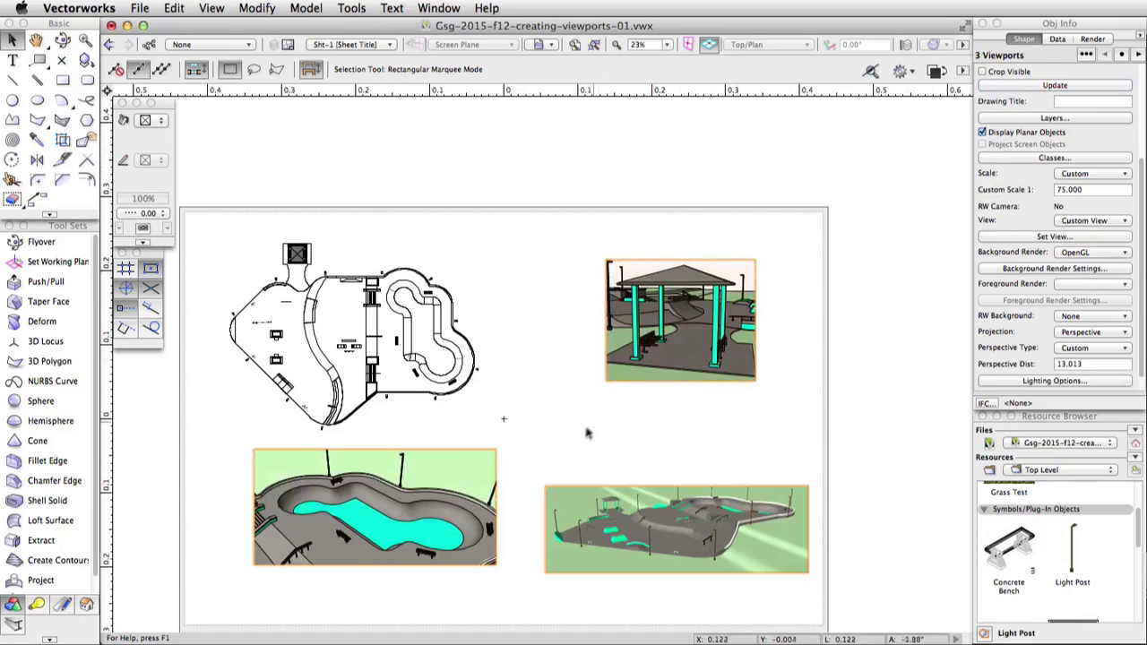
scroll(647, 368, "up", 1)
scroll(628, 370, "down", 1)
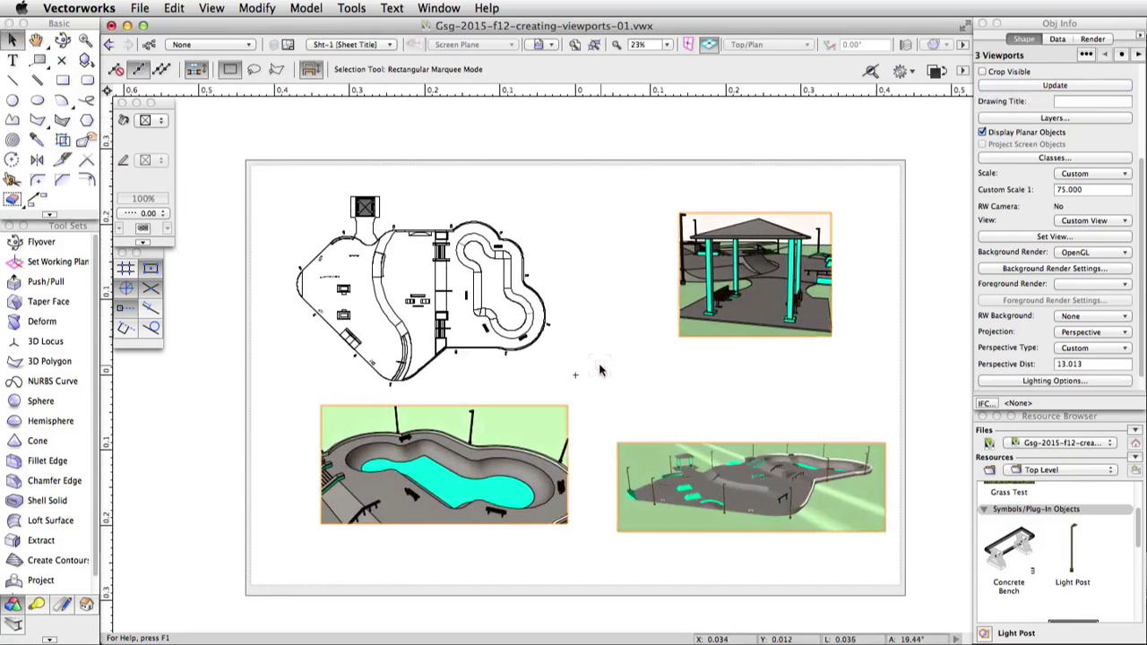